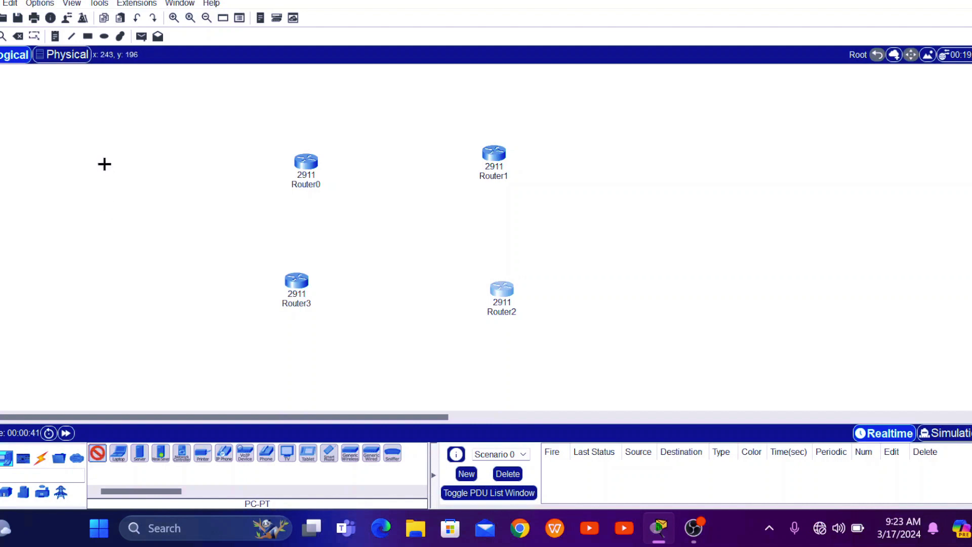
# Place four PCs around the routers, one beside each of Router0, Router3, Router2 and Router1.
pyautogui.click(144, 136)
pyautogui.click(152, 298)
pyautogui.click(630, 314)
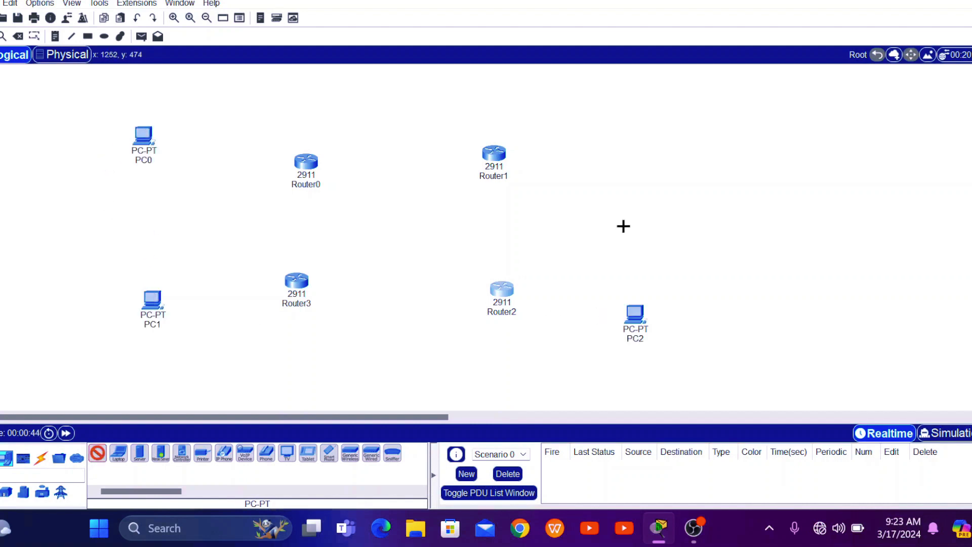
pyautogui.click(620, 128)
pyautogui.click(98, 454)
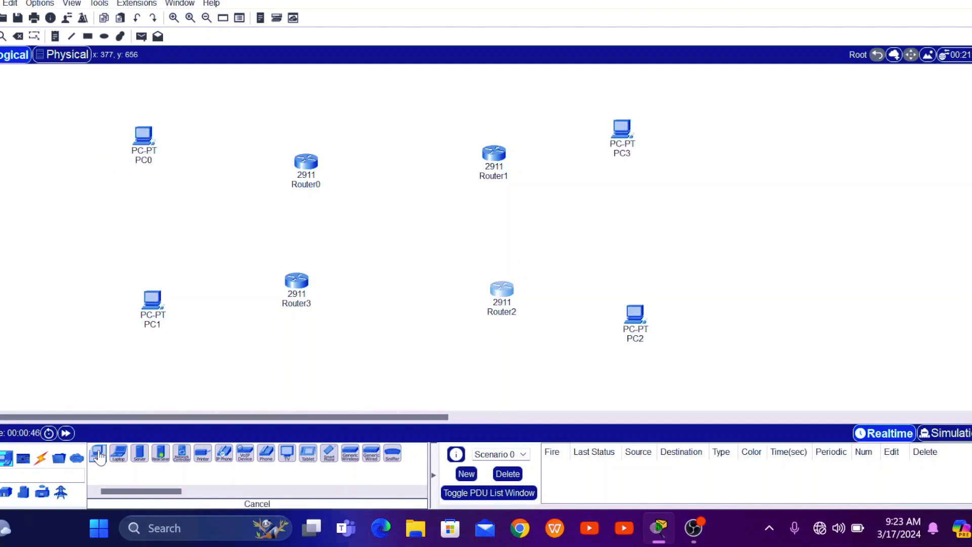
# Connect PC0's Fa0 port to Router0's Gig0/0 port with a copper straight-through cable.
pyautogui.click(41, 458)
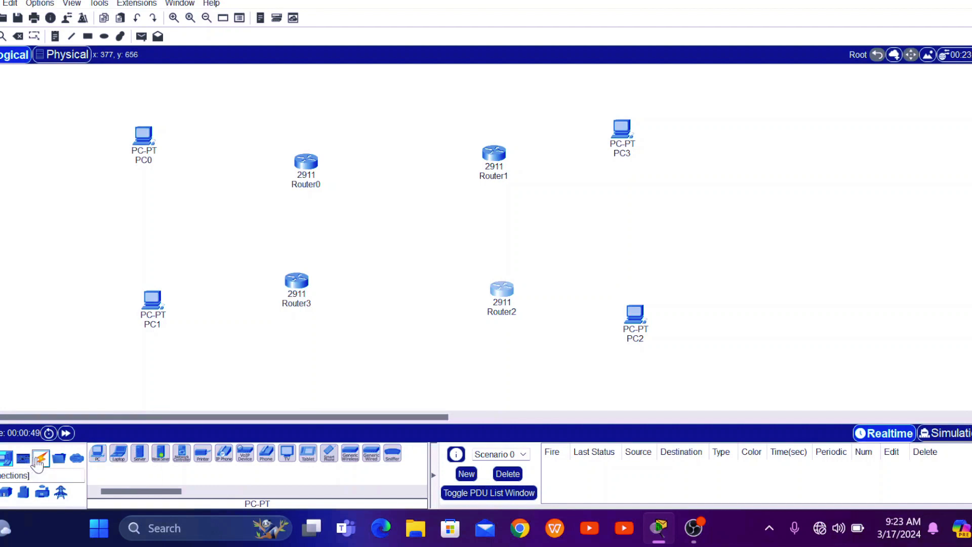
pyautogui.click(139, 453)
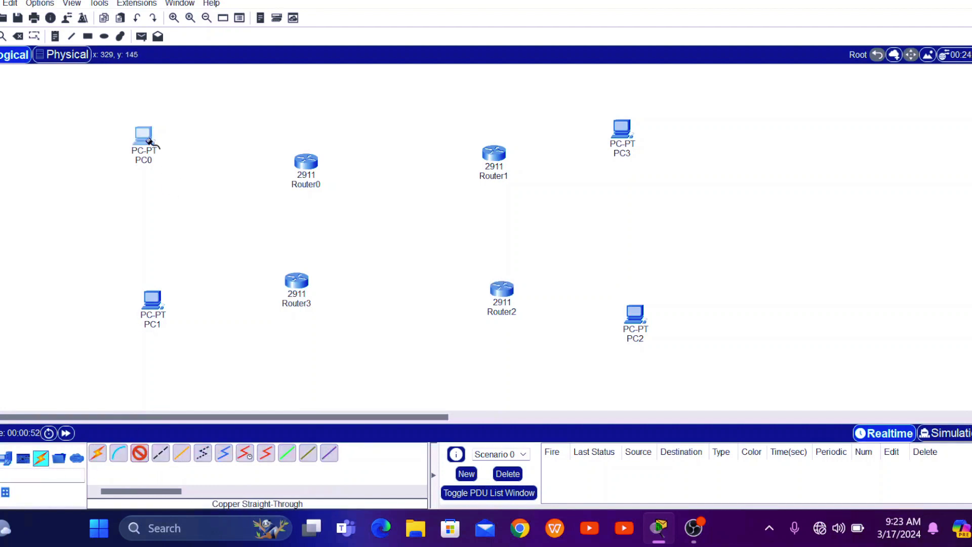
pyautogui.click(150, 142)
pyautogui.click(196, 200)
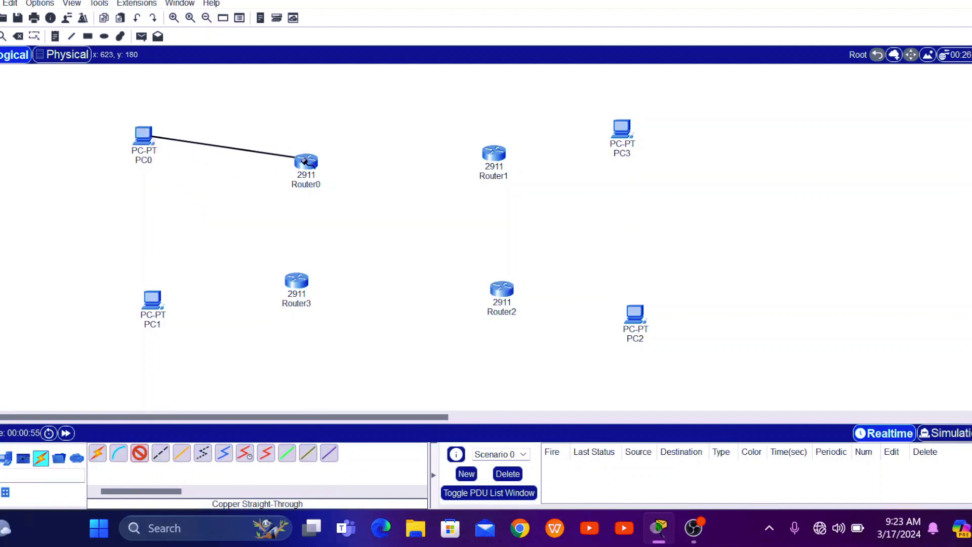
pyautogui.click(308, 162)
pyautogui.click(320, 202)
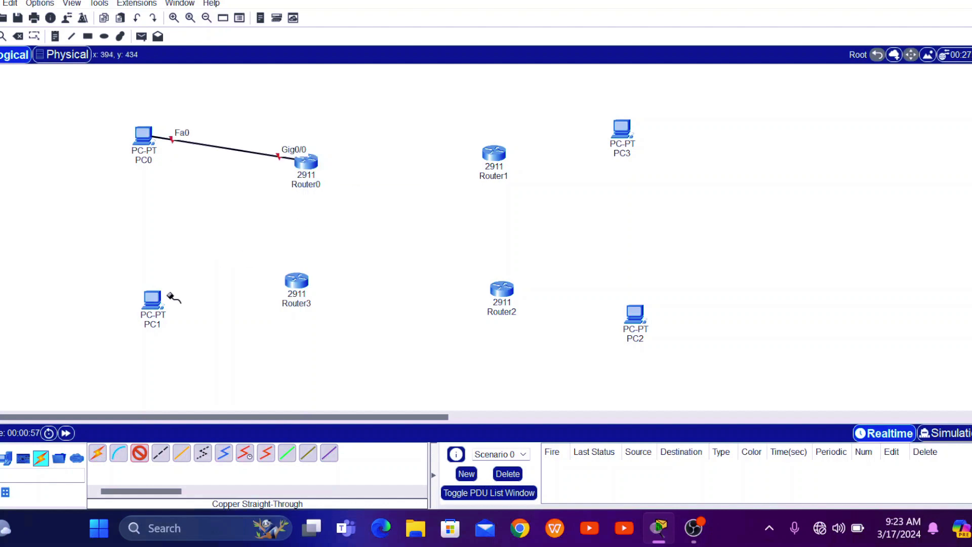
# Connect PC1's Fa0 port to Router3's Gig0/0 port with a copper straight-through cable.
pyautogui.click(152, 301)
pyautogui.click(190, 360)
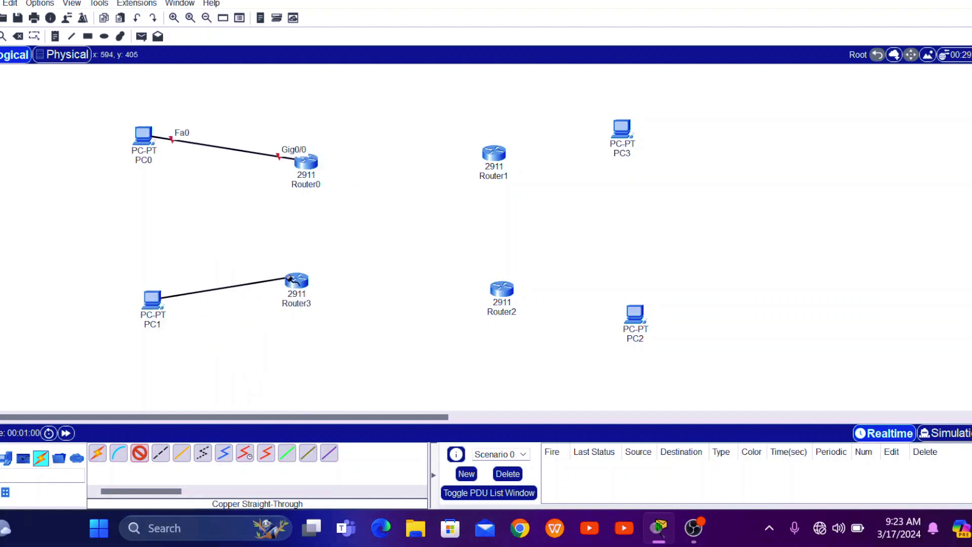
pyautogui.click(295, 279)
pyautogui.click(331, 319)
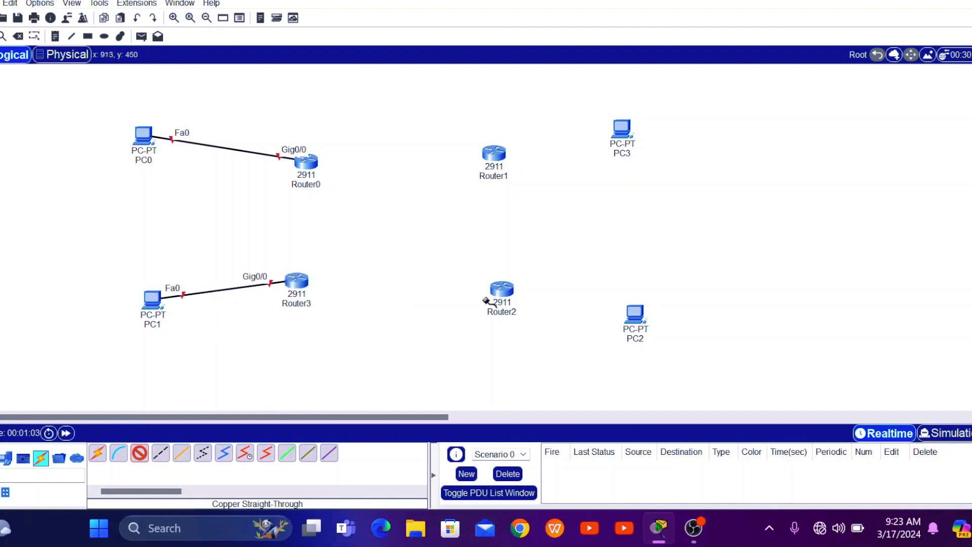
# Connect Router2's Gig0/0 port to PC2's Fa0 port with a copper straight-through cable.
pyautogui.click(509, 293)
pyautogui.click(572, 336)
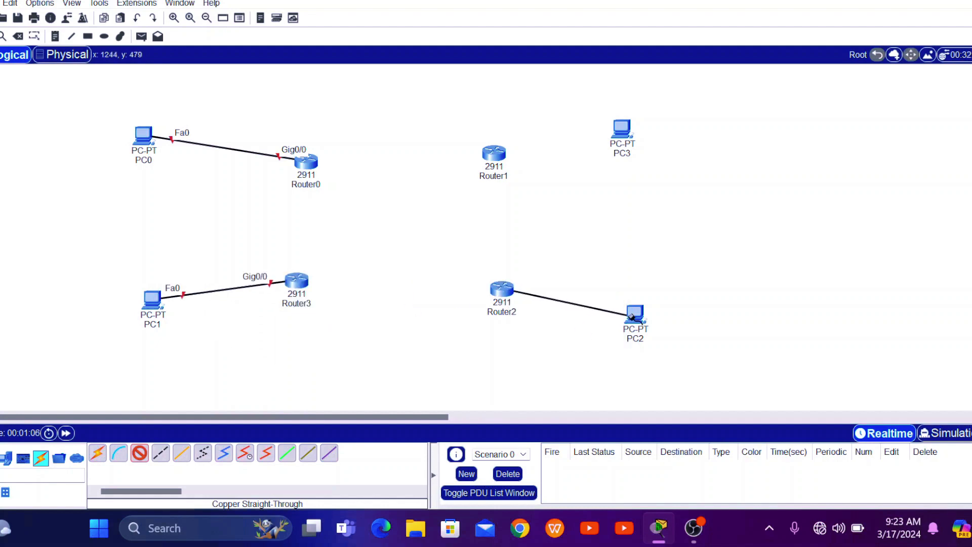
pyautogui.click(635, 315)
pyautogui.click(655, 374)
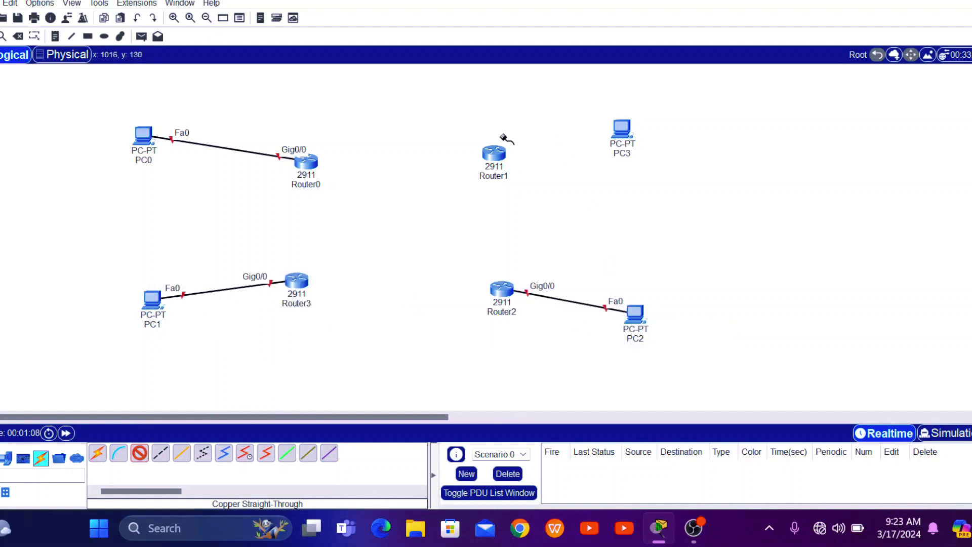
# Connect Router1's Gig0/0 port to PC3's Fa0 port with a copper straight-through cable.
pyautogui.click(496, 154)
pyautogui.click(569, 198)
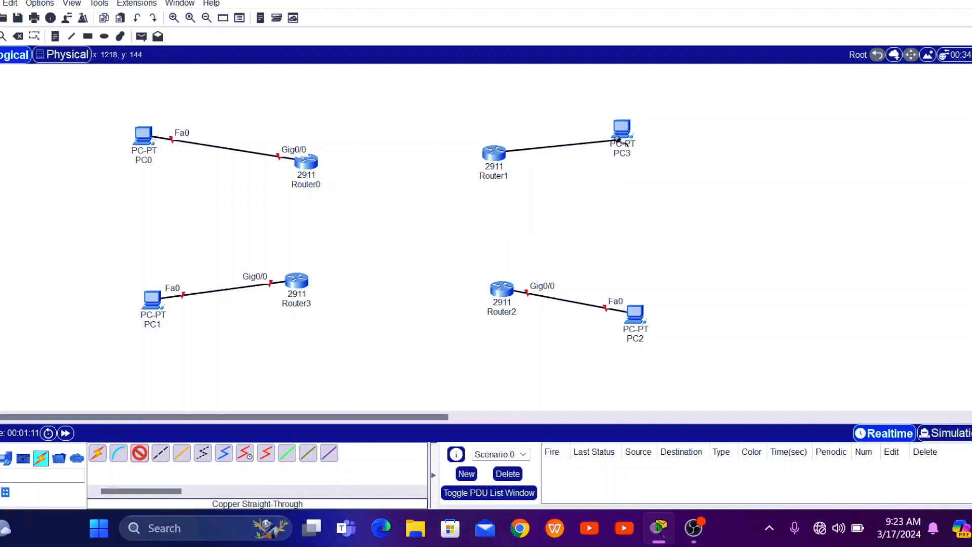
pyautogui.click(622, 130)
pyautogui.click(650, 191)
# Link Router0 to Router1 and Router1 to Router2 using the automatically chosen connection type.
pyautogui.click(97, 452)
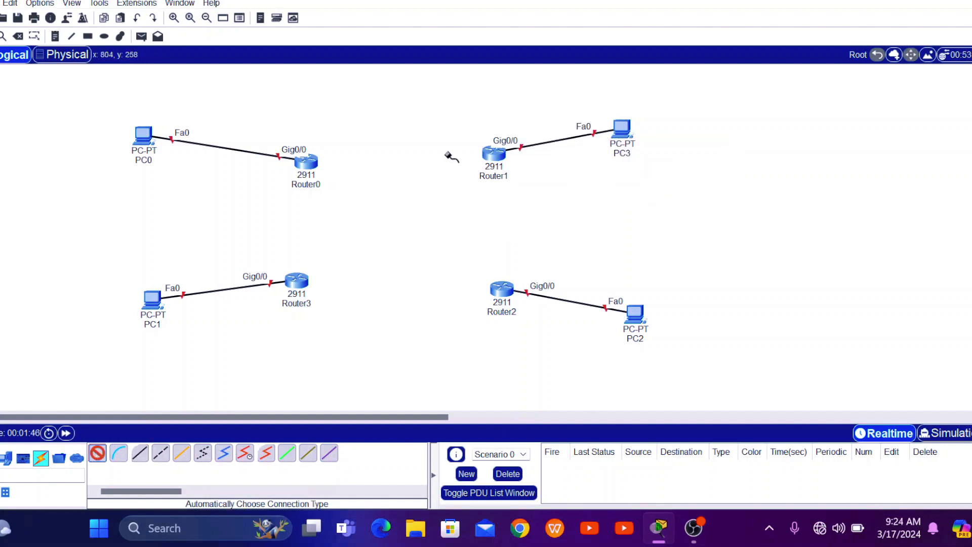
pyautogui.click(306, 161)
pyautogui.click(490, 157)
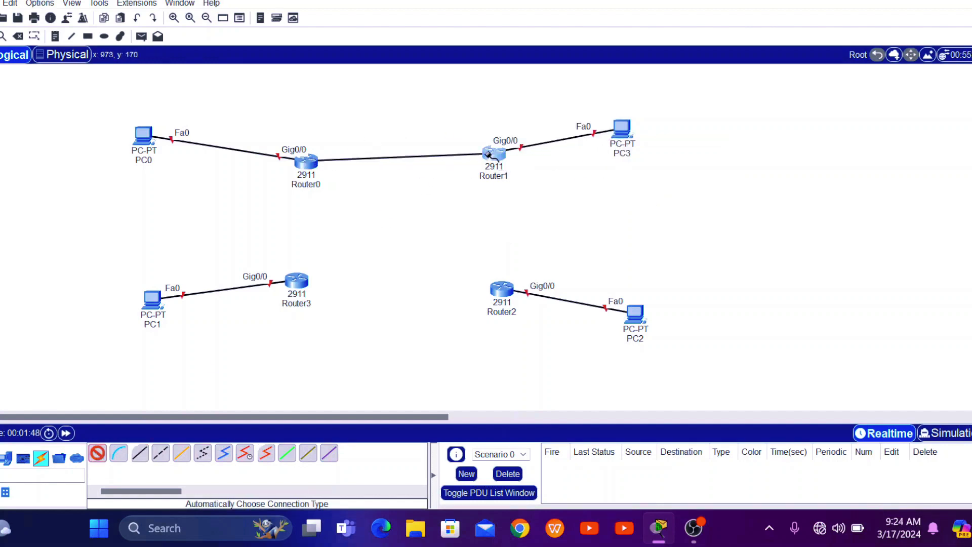
pyautogui.click(492, 156)
pyautogui.click(497, 289)
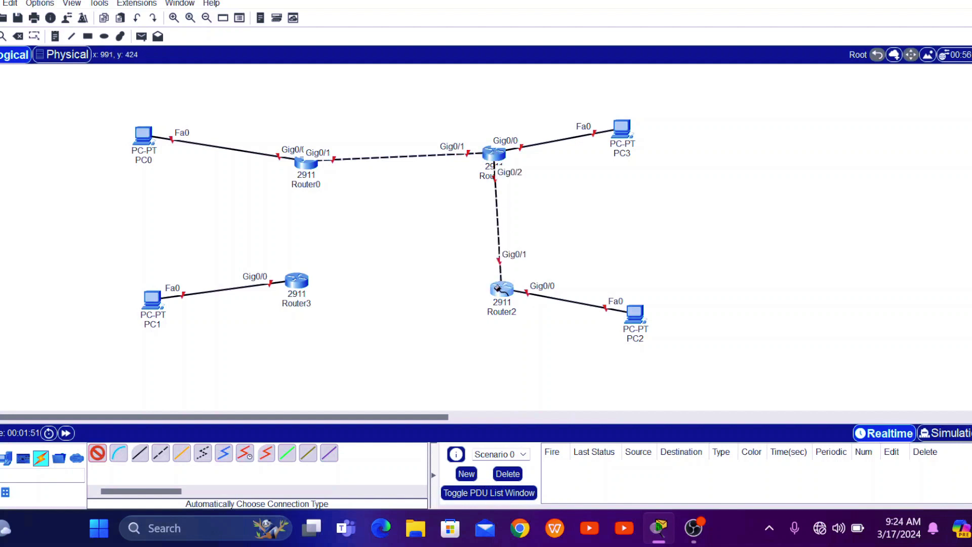
# Link Router2 to Router3 and Router0 to Router3 with automatically chosen connections, closing the router ring.
pyautogui.click(500, 289)
pyautogui.click(292, 282)
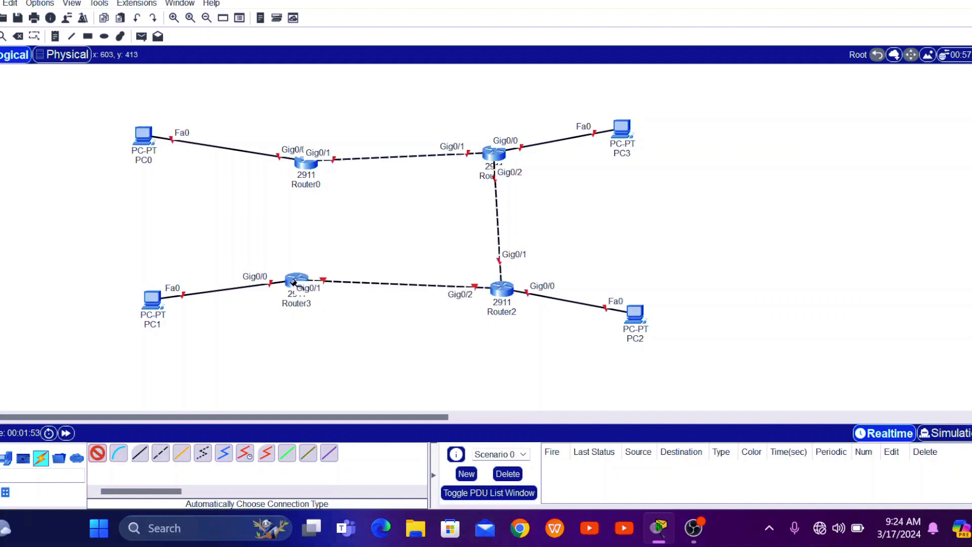
pyautogui.click(305, 163)
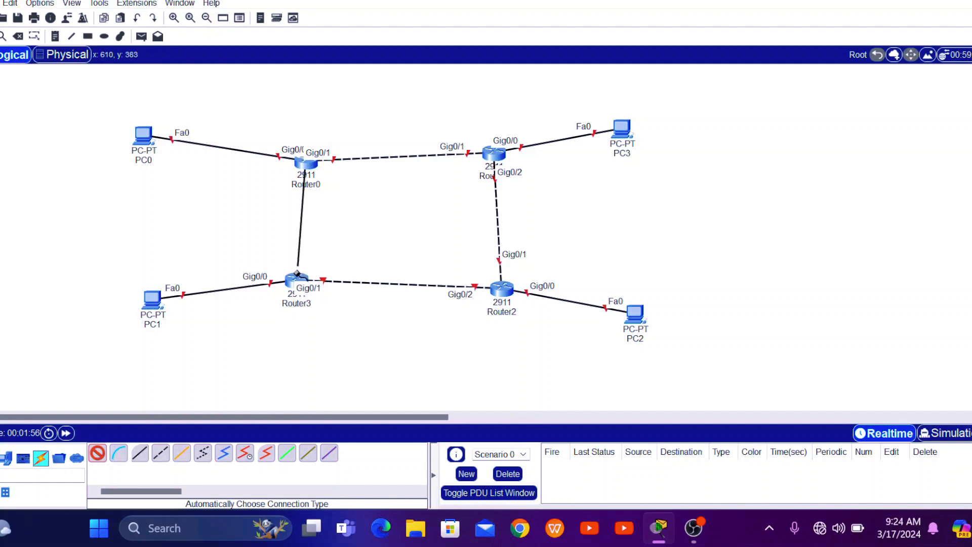
pyautogui.click(297, 274)
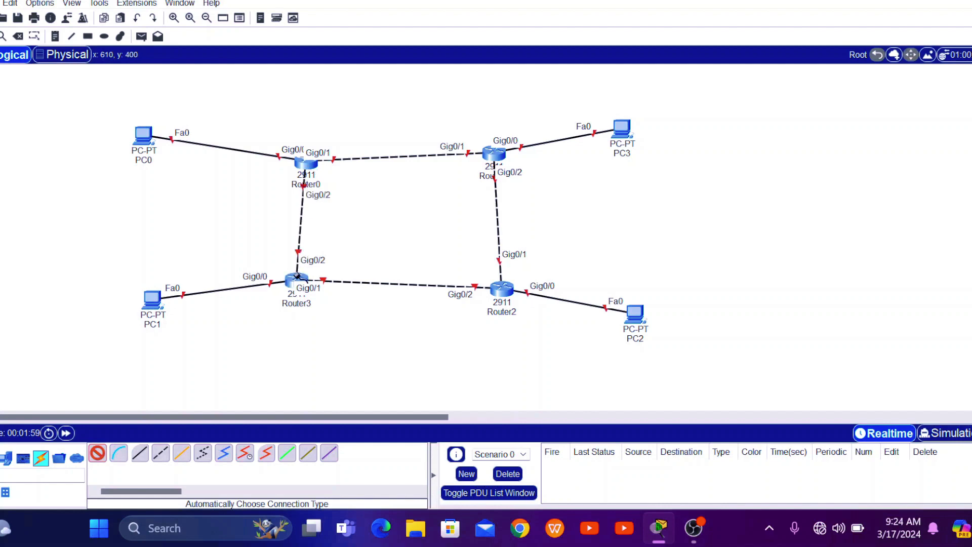
pyautogui.click(97, 454)
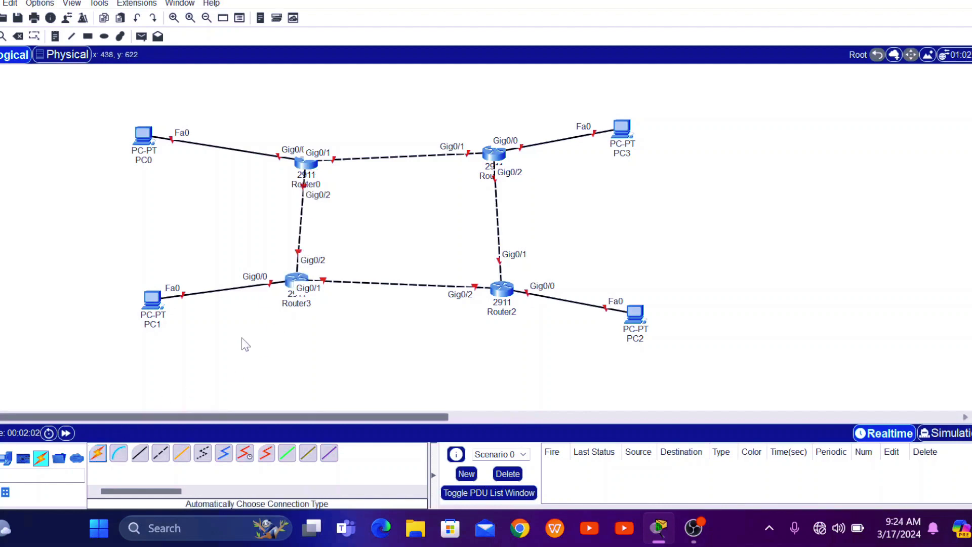
# Rearrange the four routers into a roughly rectangular layout by moving Router3 and Router2 down, Router1 right and Router0 left.
pyautogui.moveTo(297, 281); pyautogui.dragTo(289, 319)
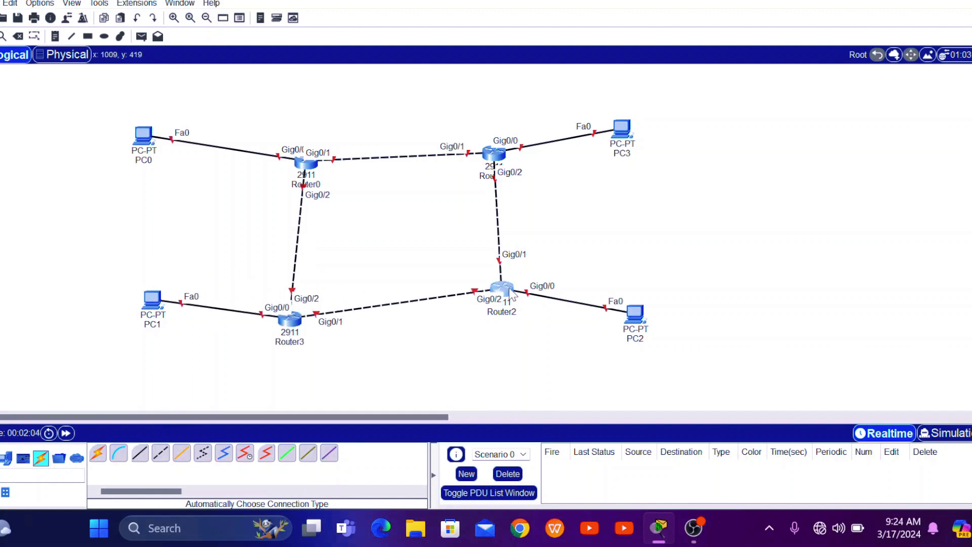
pyautogui.moveTo(506, 289); pyautogui.dragTo(510, 322)
pyautogui.moveTo(500, 155); pyautogui.dragTo(512, 155)
pyautogui.moveTo(304, 169); pyautogui.dragTo(283, 169)
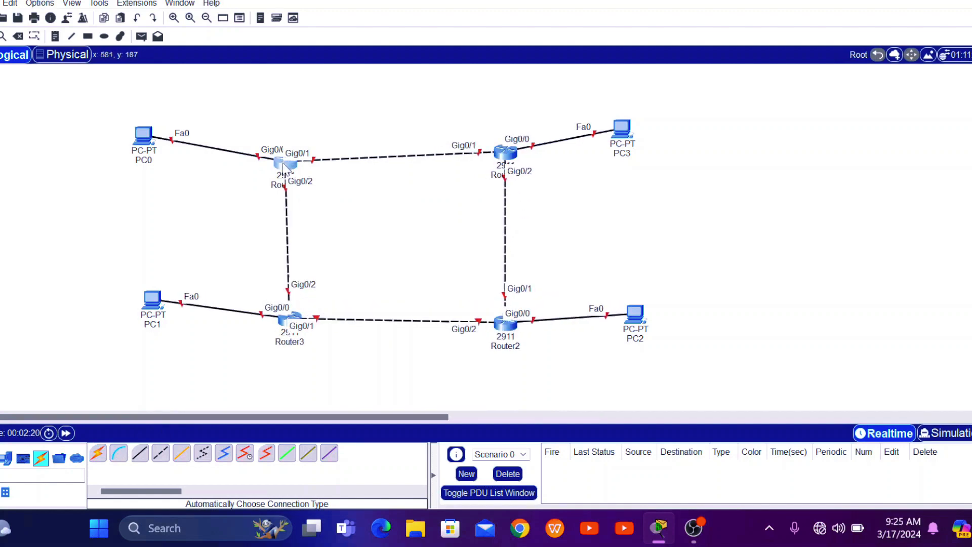
# Configure Router0's GigabitEthernet0/0 with IP address 192.168.10.1 and mask 255.255.255.0, and turn the port on.
pyautogui.click(284, 168)
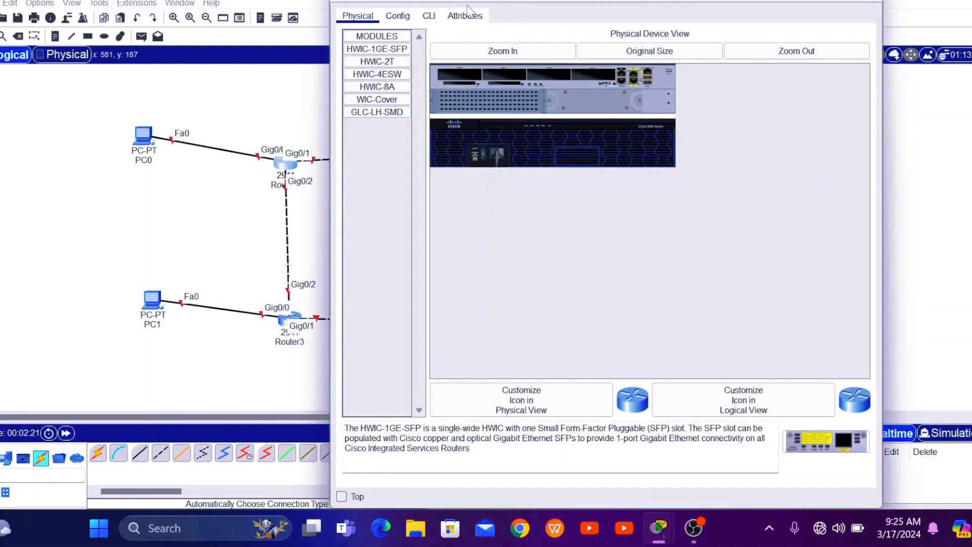
pyautogui.click(397, 16)
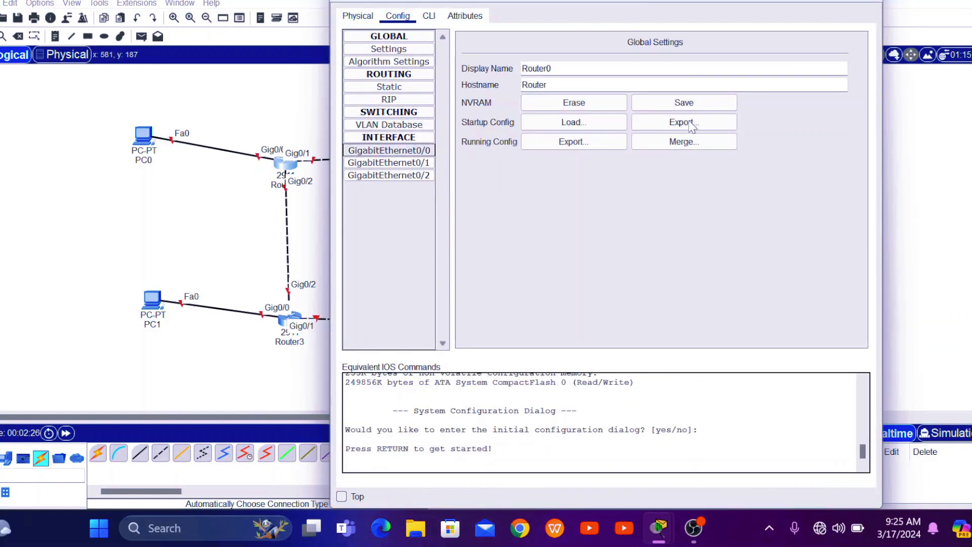
pyautogui.click(429, 150)
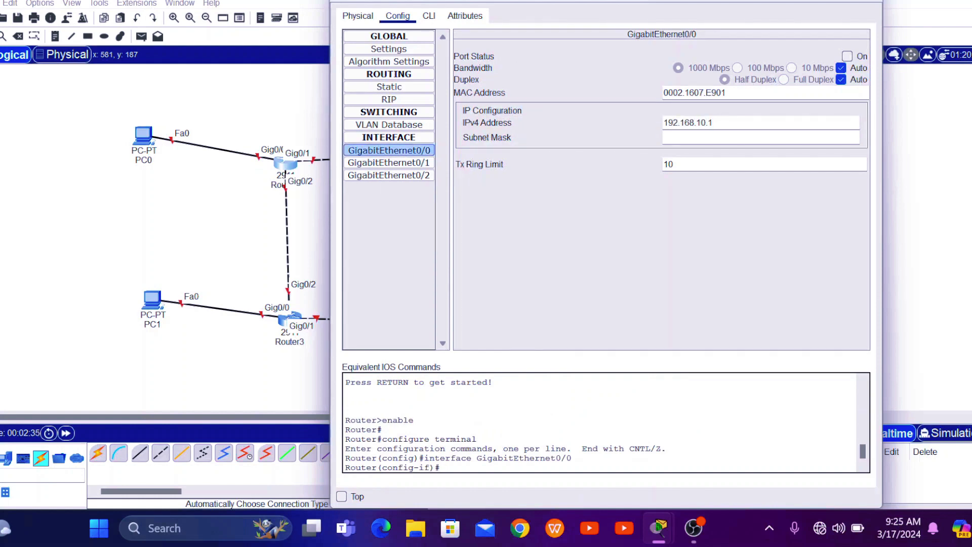
pyautogui.press('Tab')
pyautogui.click(846, 56)
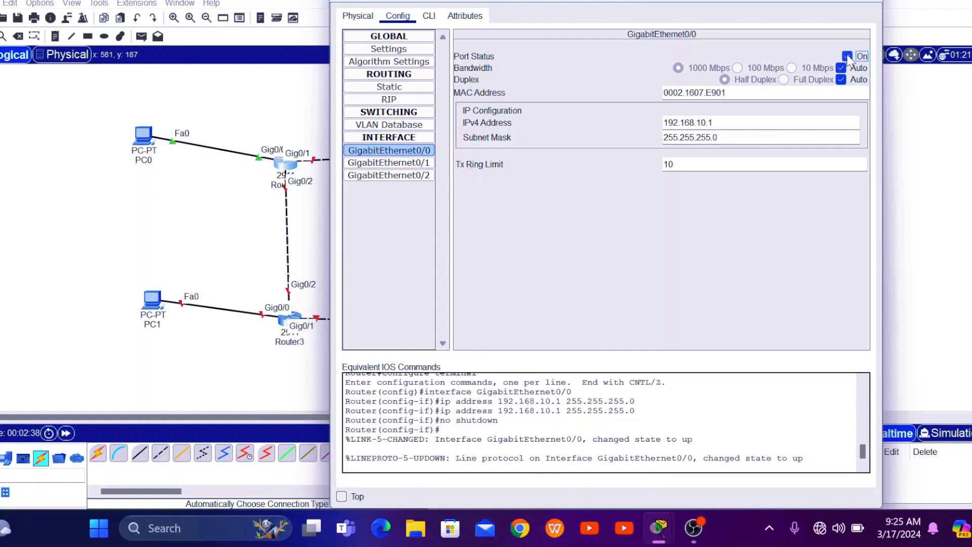
# Assign IP address 10.0.0.1 with mask 255.0.0.0 to Router0's GigabitEthernet0/1 interface.
pyautogui.click(397, 163)
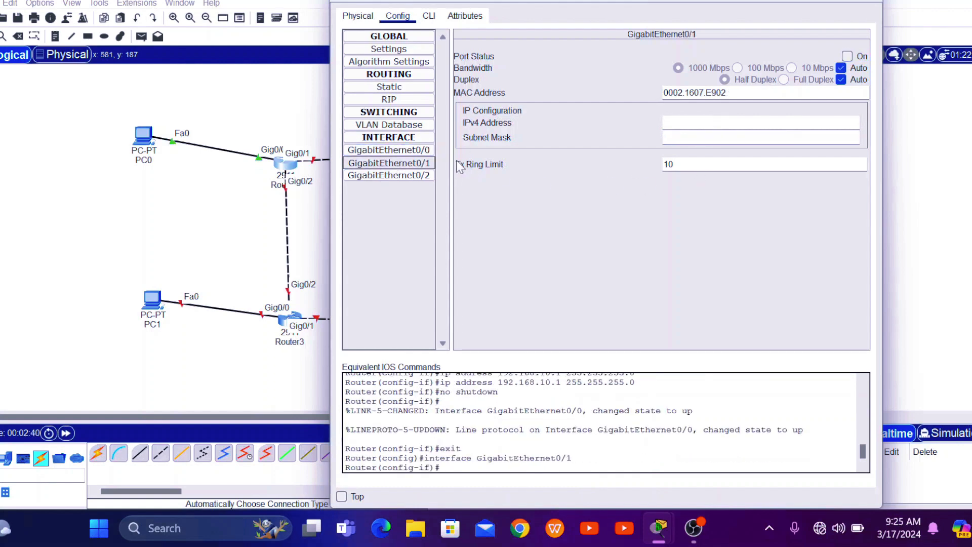
pyautogui.click(696, 122)
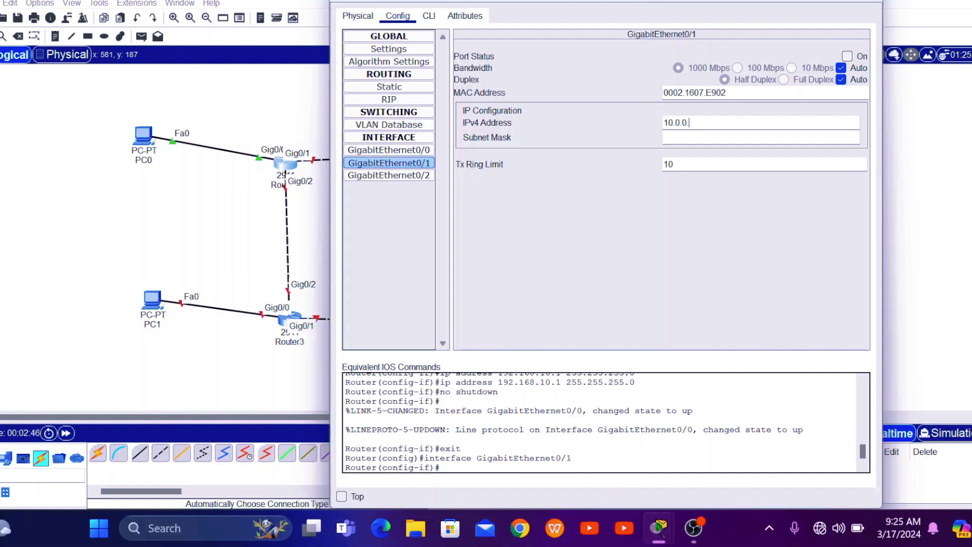
pyautogui.write('10.0.0.1')
pyautogui.press('Tab')
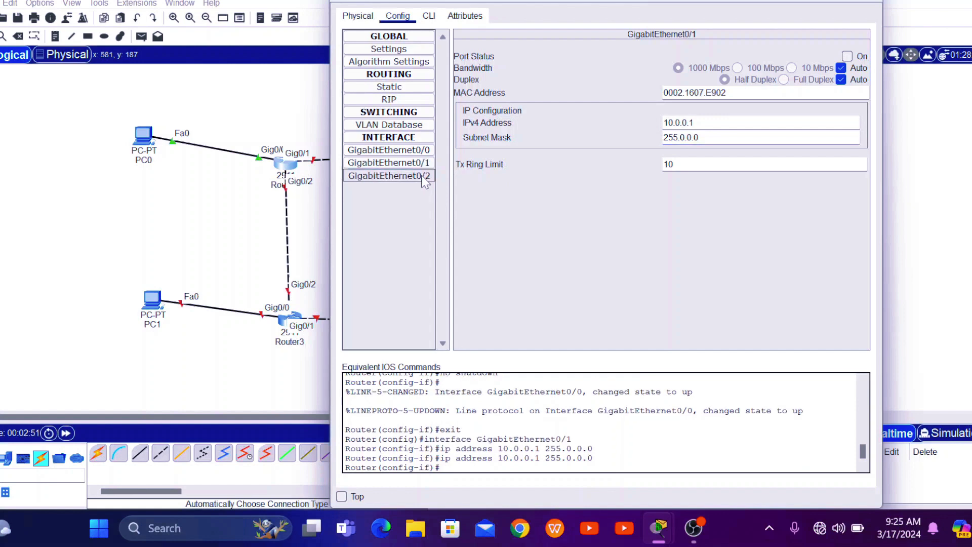
# Configure Router0's GigabitEthernet0/2 with IP 13.0.0.2 and mask 255.0.0.0, turn the port on, recheck GigabitEthernet0/0 and close the router's window.
pyautogui.click(405, 175)
pyautogui.click(696, 122)
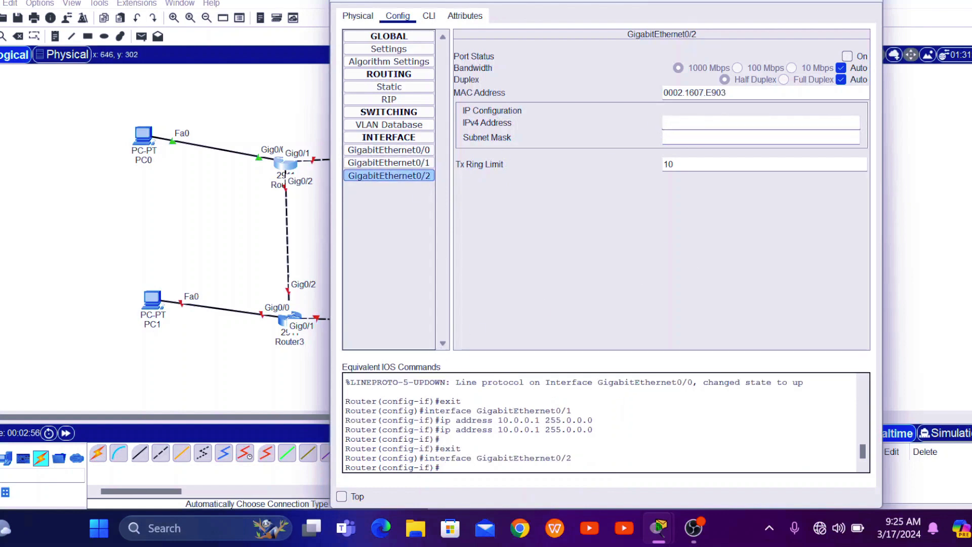
pyautogui.write('13.0.0.')
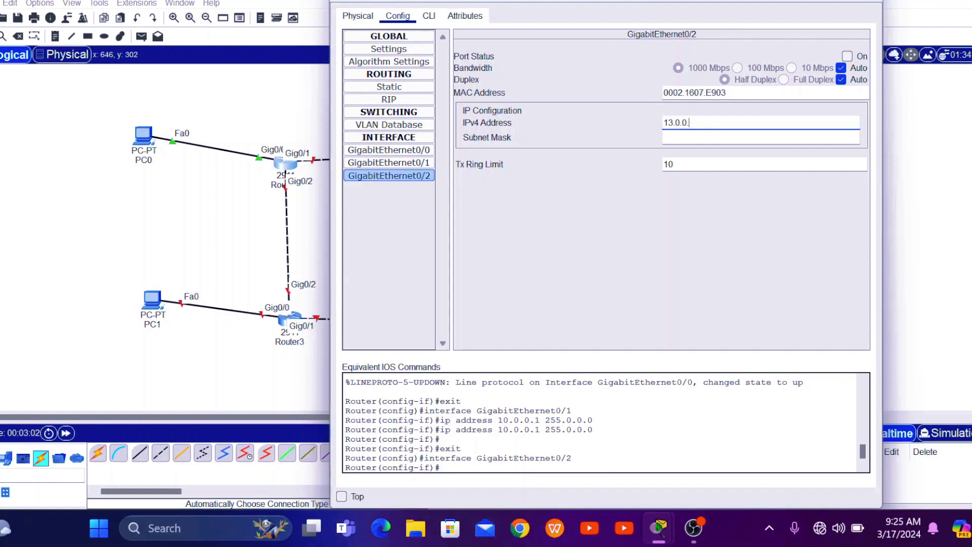
pyautogui.write('2')
pyautogui.press('Tab')
pyautogui.click(847, 55)
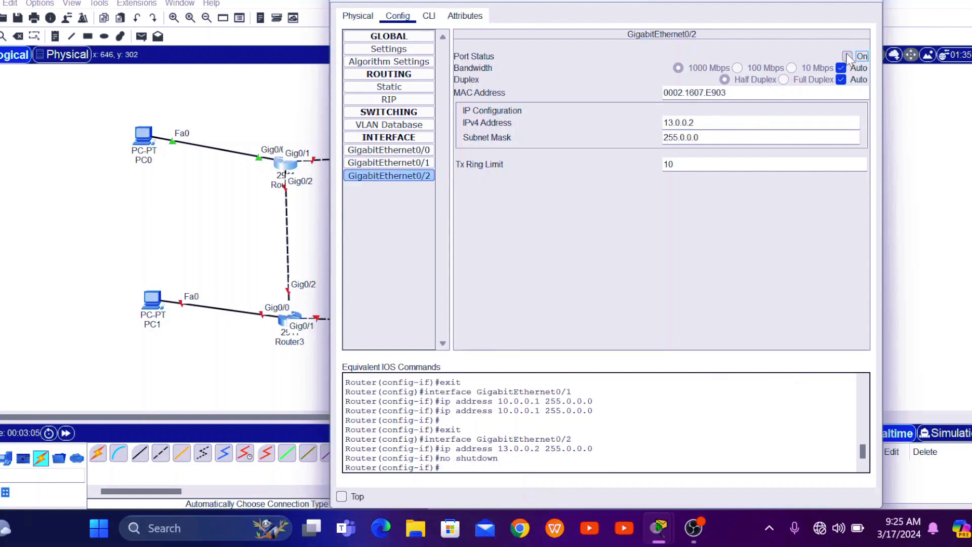
pyautogui.click(415, 151)
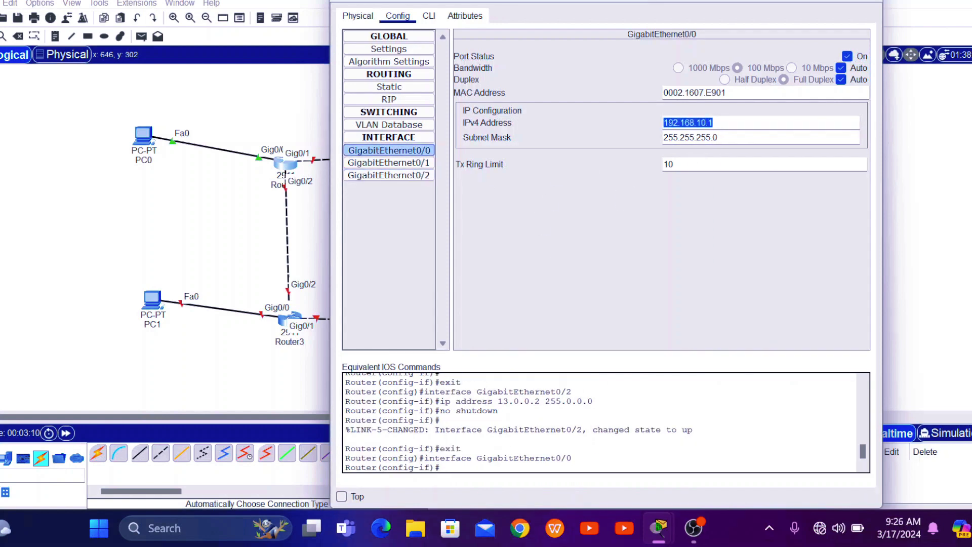
pyautogui.click(864, 1)
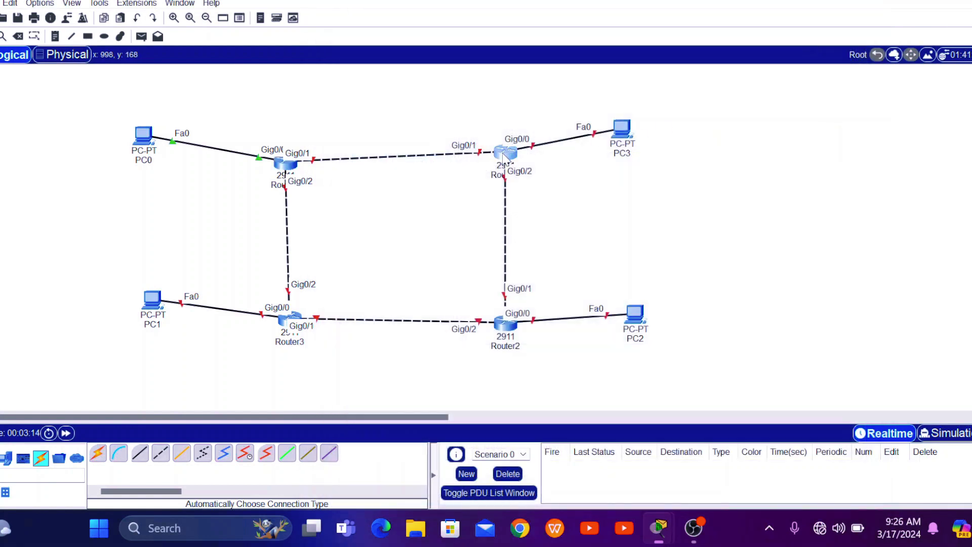
# Configure Router1's GigabitEthernet0/0 with IP address 192.168.20.1 and mask 255.255.255.0, and turn the port on.
pyautogui.click(502, 153)
pyautogui.moveTo(556, 6); pyautogui.dragTo(806, 39)
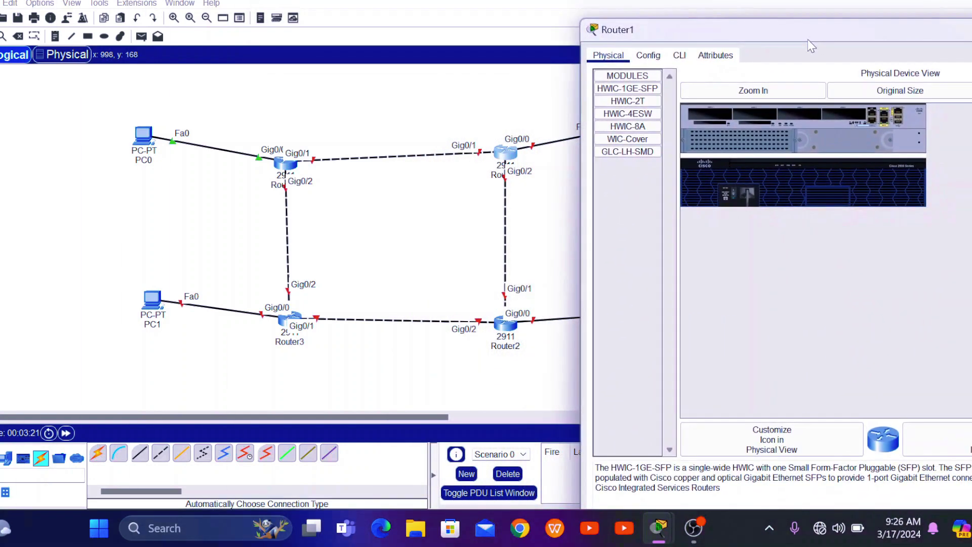
pyautogui.click(656, 58)
pyautogui.click(660, 191)
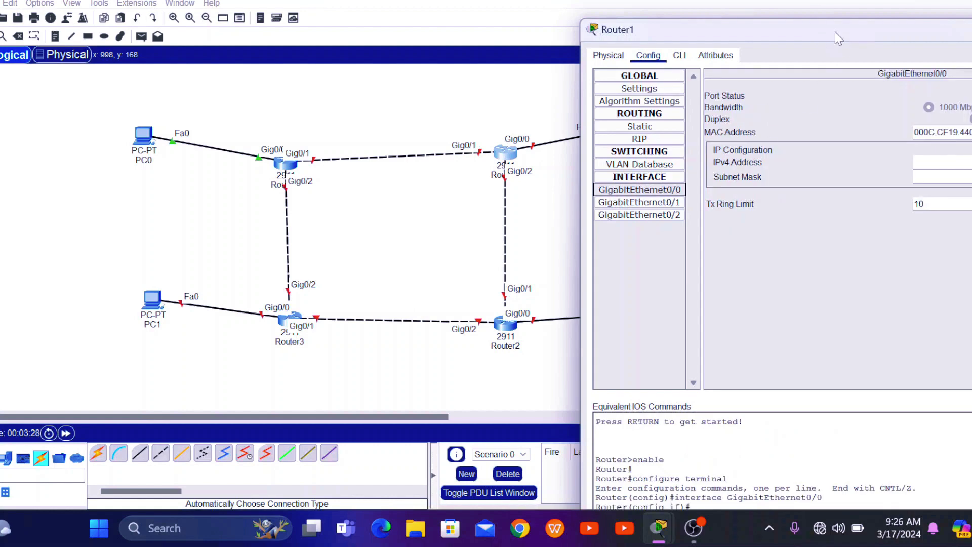
pyautogui.moveTo(835, 32); pyautogui.dragTo(804, 33)
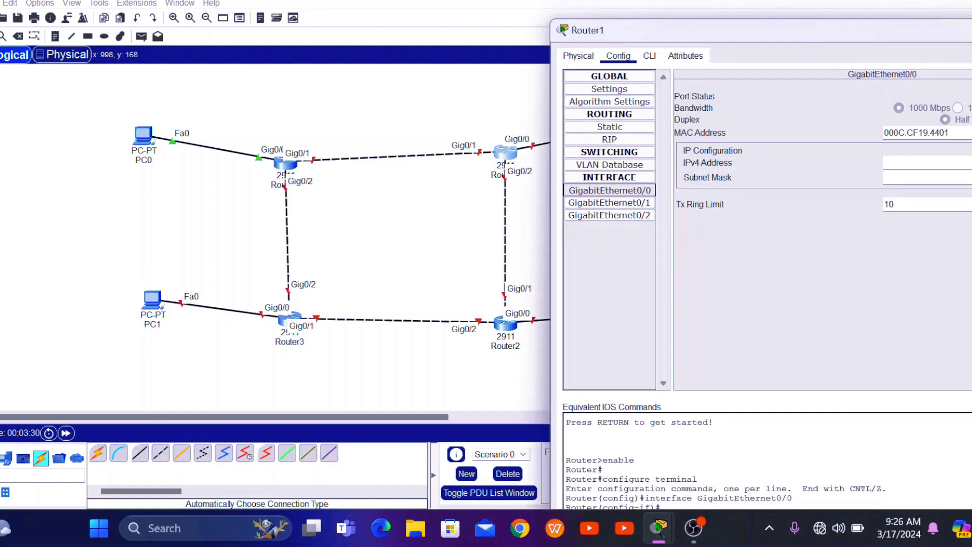
pyautogui.write('192.168.10.1')
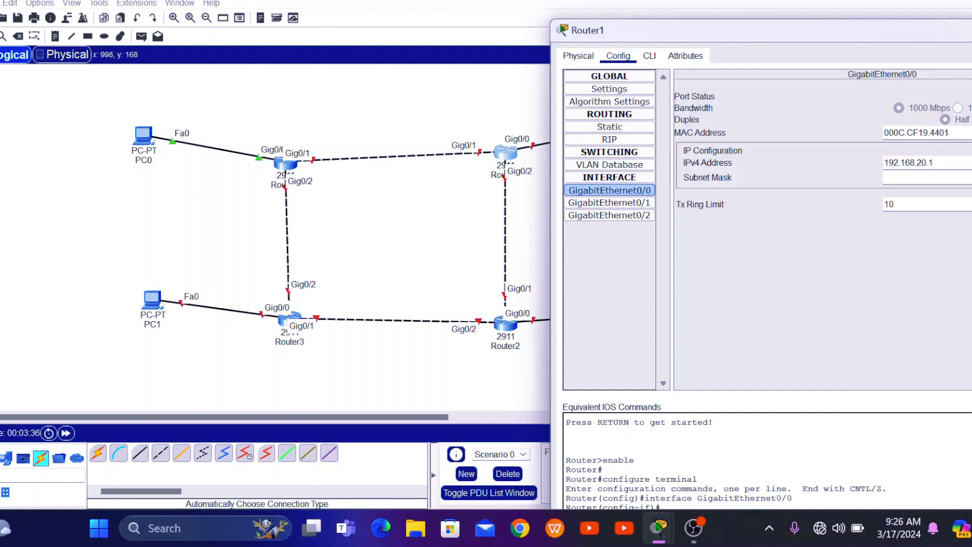
pyautogui.press('Tab')
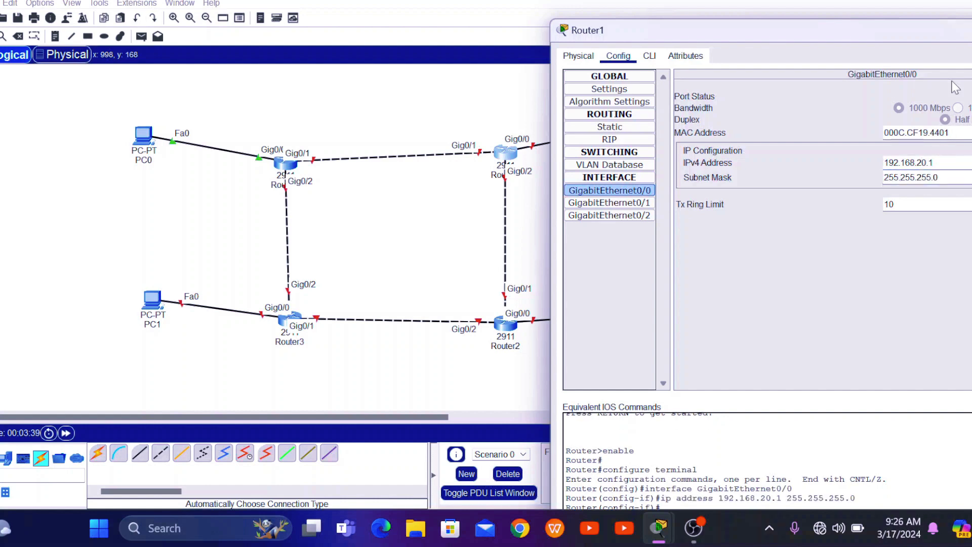
pyautogui.moveTo(924, 36); pyautogui.dragTo(863, 65)
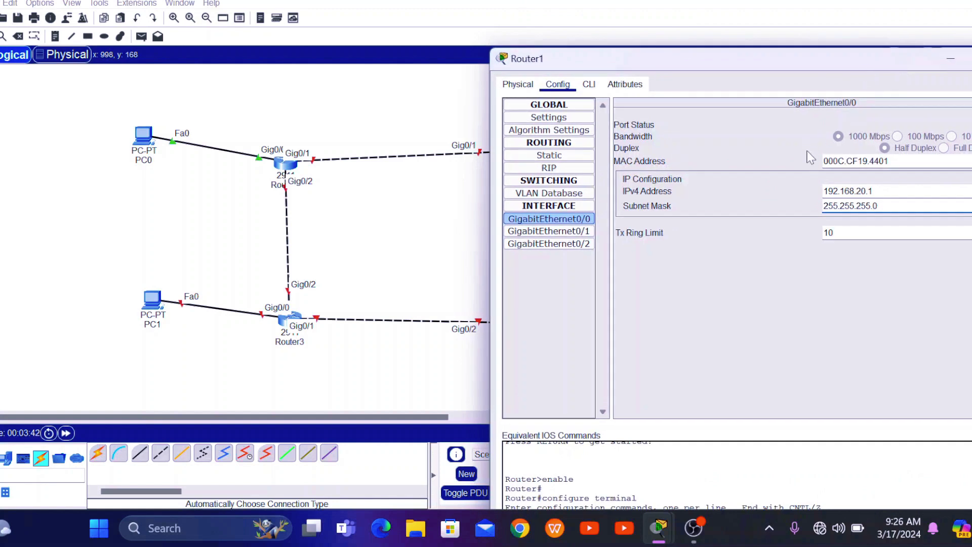
pyautogui.moveTo(798, 69); pyautogui.dragTo(596, 219)
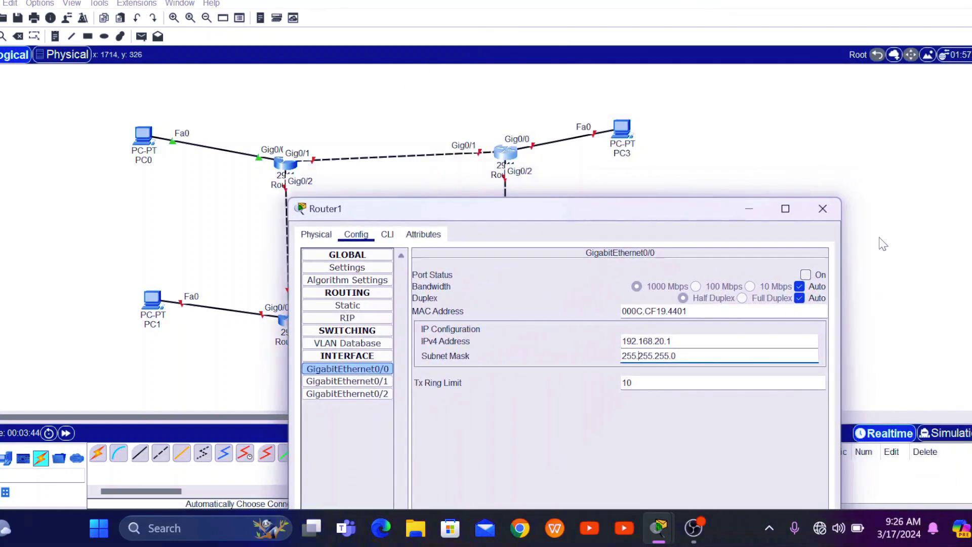
pyautogui.click(805, 275)
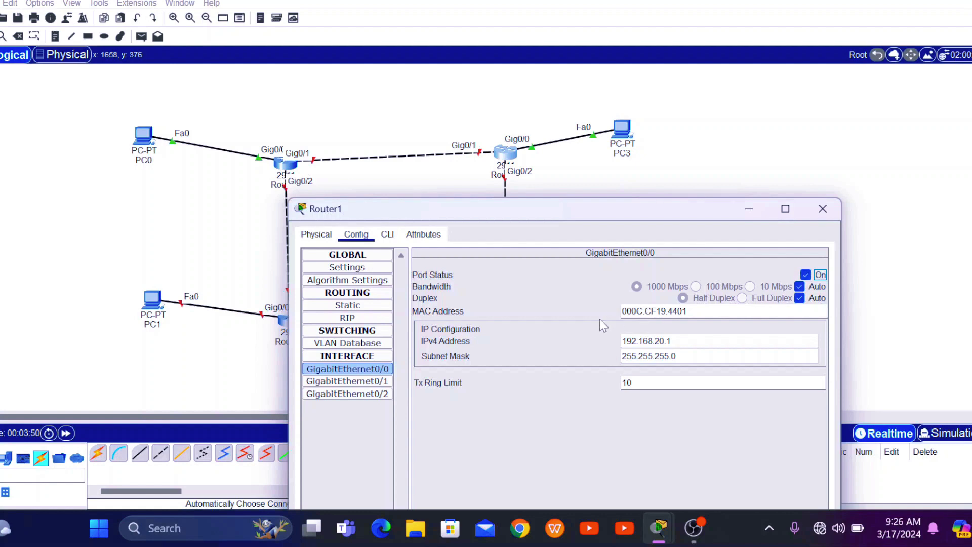
# Configure Router1's GigabitEthernet0/1 with IP address 10.0.0.2 and mask 255.0.0.0, and turn the port on.
pyautogui.click(365, 384)
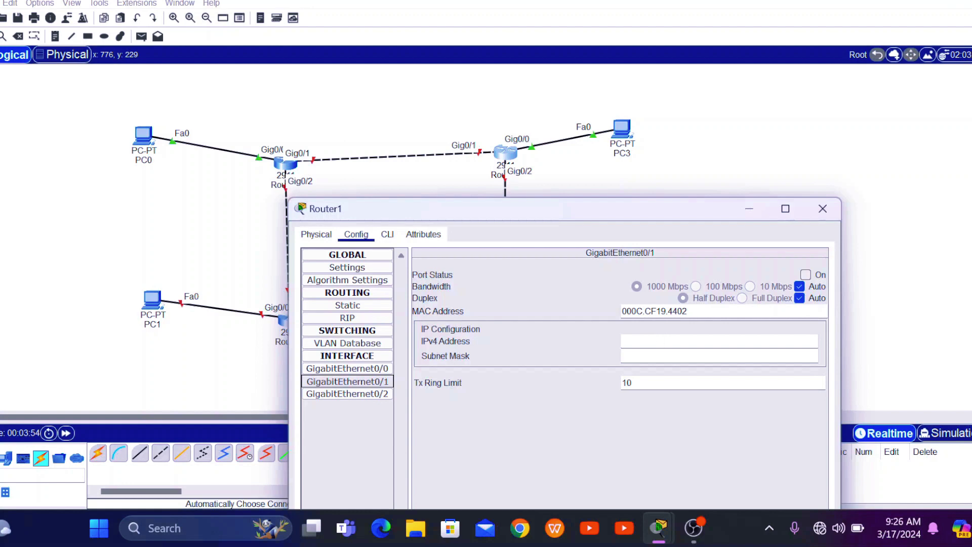
pyautogui.click(719, 341)
pyautogui.write('10.0.0.2')
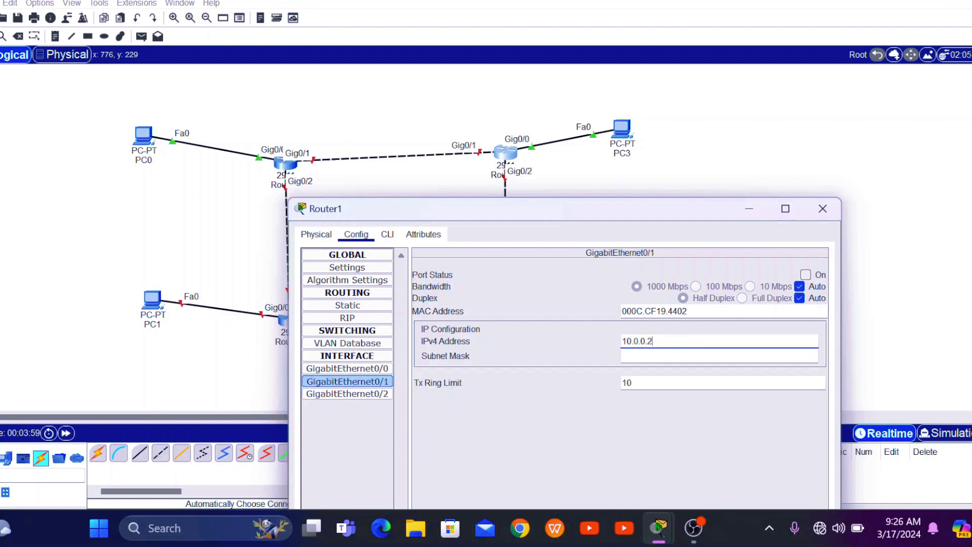
pyautogui.press('Tab')
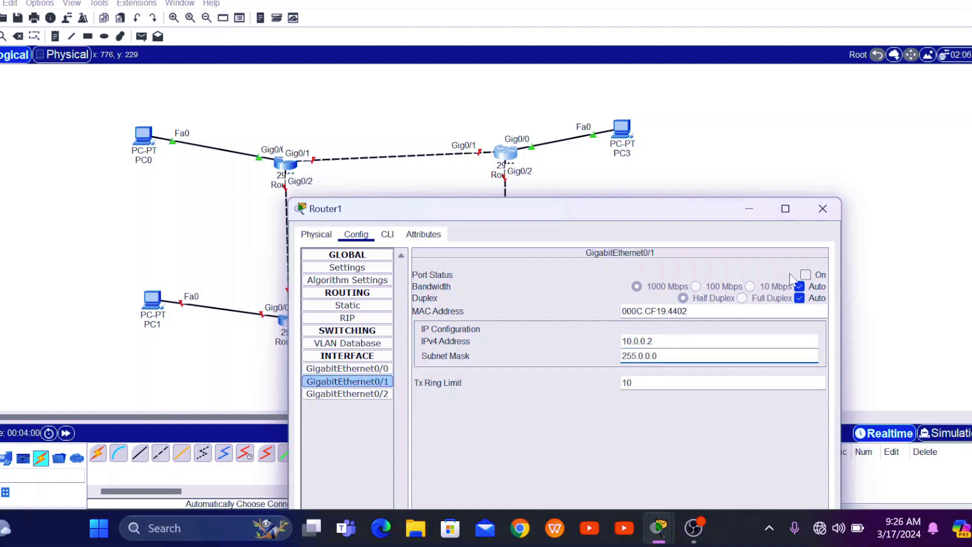
pyautogui.click(805, 275)
# Configure Router1's GigabitEthernet0/2 with IP 11.0.0.1 and mask 255.0.0.0, turn the port on, and close the router's window.
pyautogui.click(347, 394)
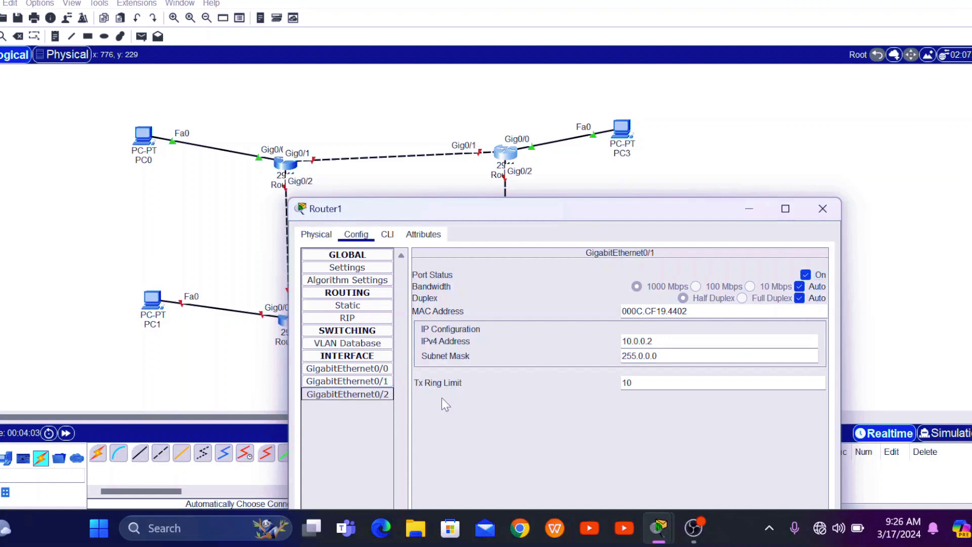
pyautogui.click(667, 341)
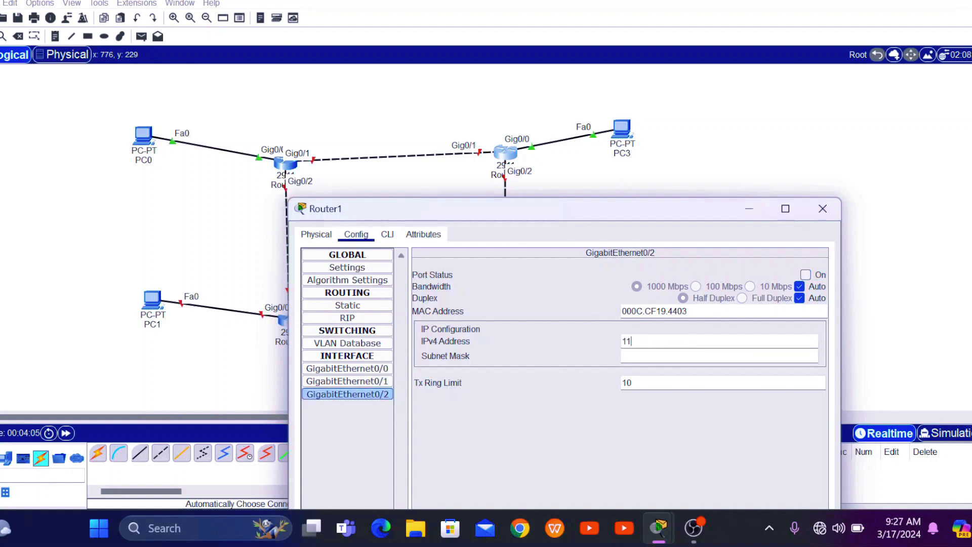
pyautogui.write('11.0.0.1')
pyautogui.click(806, 275)
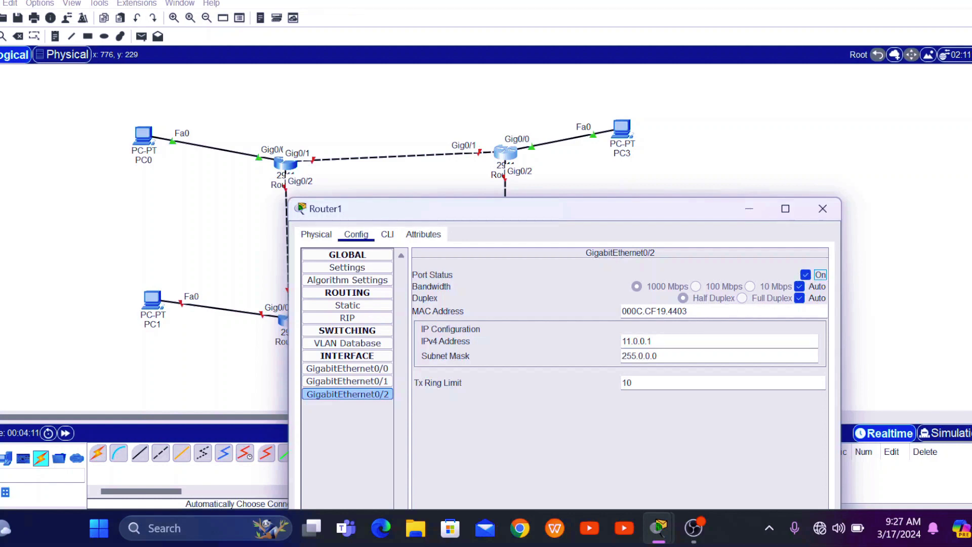
pyautogui.click(823, 208)
# Open Router2's device window and move Router2 inward toward the middle of the topology, keeping its window open.
pyautogui.click(512, 325)
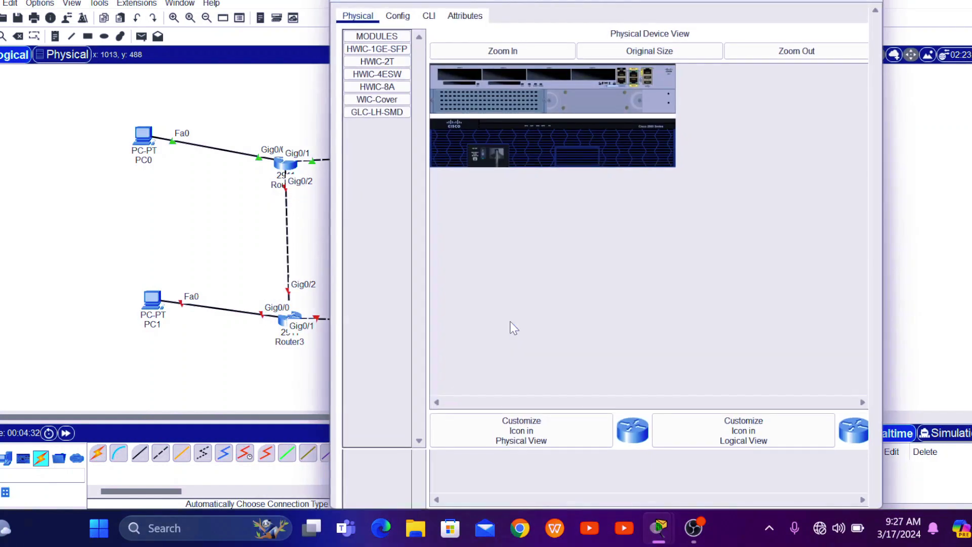
pyautogui.moveTo(563, 4); pyautogui.dragTo(743, 66)
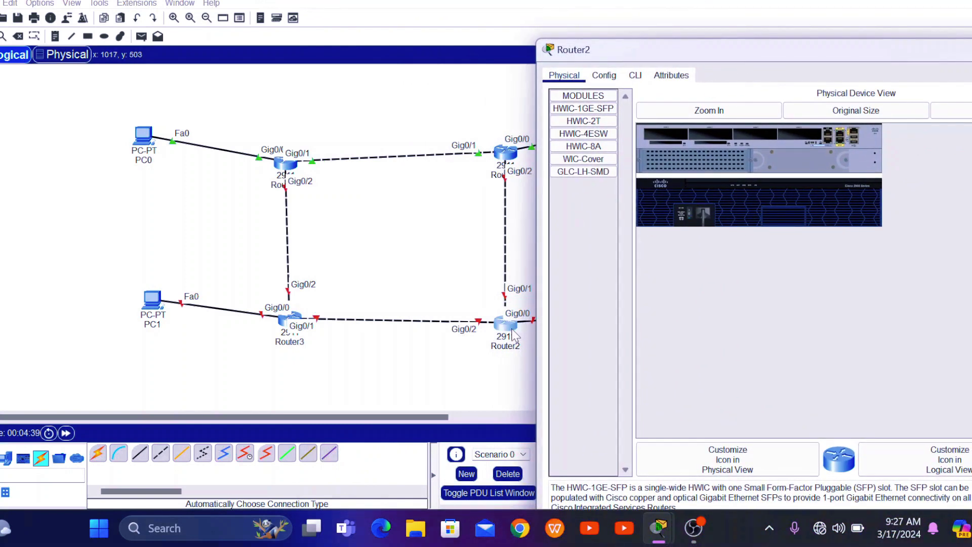
pyautogui.click(467, 310)
pyautogui.moveTo(510, 324); pyautogui.dragTo(401, 262)
pyautogui.moveTo(659, 527)
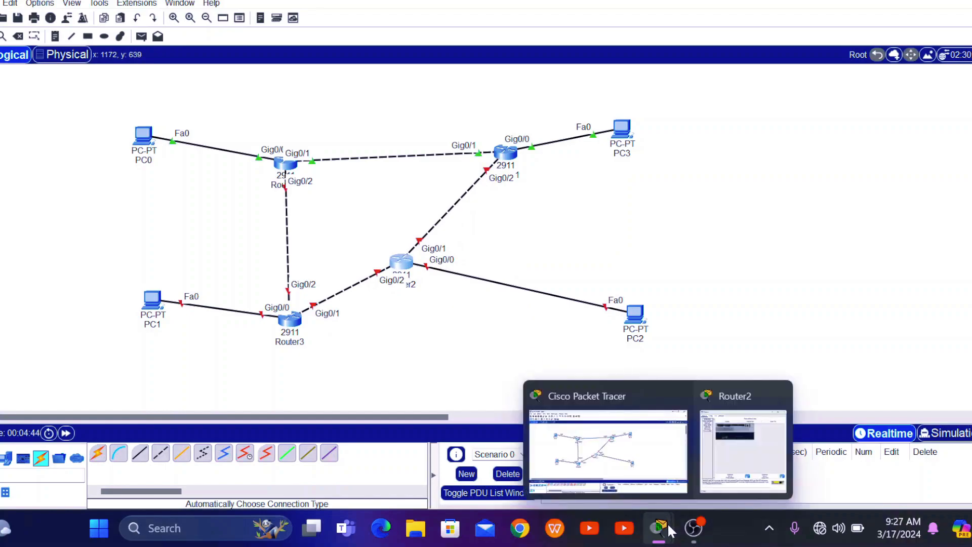
pyautogui.click(732, 439)
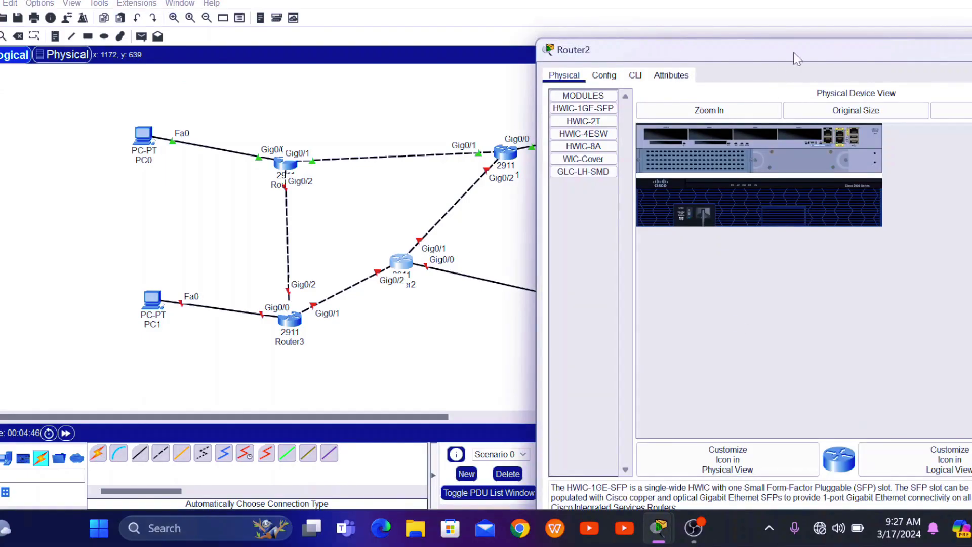
# Configure Router2's GigabitEthernet0/0 with IP address 192.168.30.1 and mask 255.255.255.0, and turn the port on.
pyautogui.moveTo(797, 58); pyautogui.dragTo(717, 69)
pyautogui.click(524, 87)
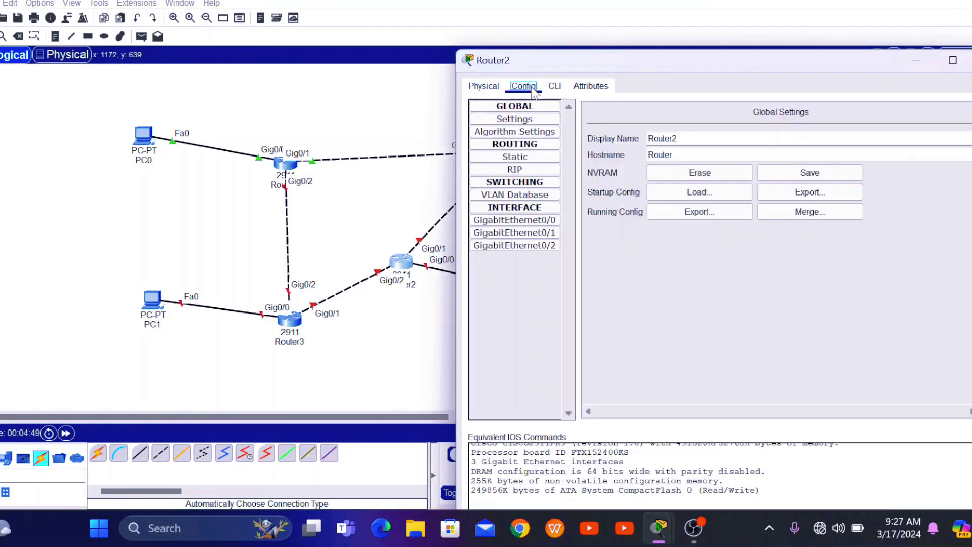
pyautogui.click(514, 220)
pyautogui.write('192')
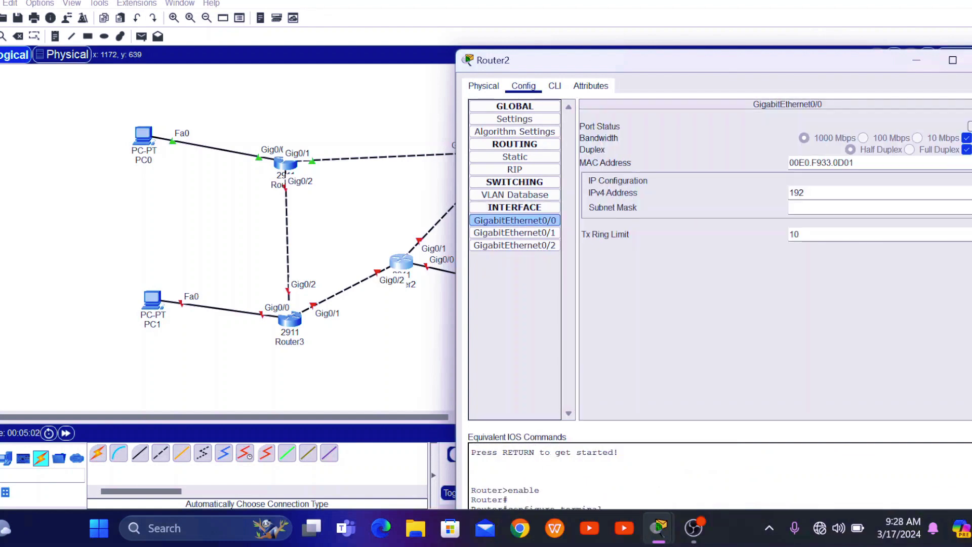
pyautogui.write('192.168.10.1')
pyautogui.press('Tab')
pyautogui.click(969, 126)
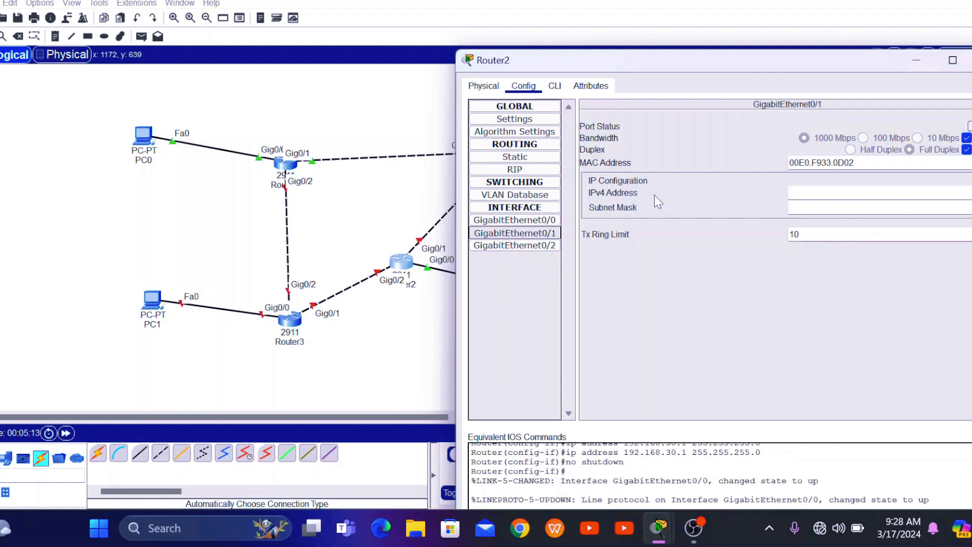
# Configure Router2's GigabitEthernet0/1 with IP address 11.0.0.2 and mask 255.0.0.0, and turn the port on.
pyautogui.click(810, 193)
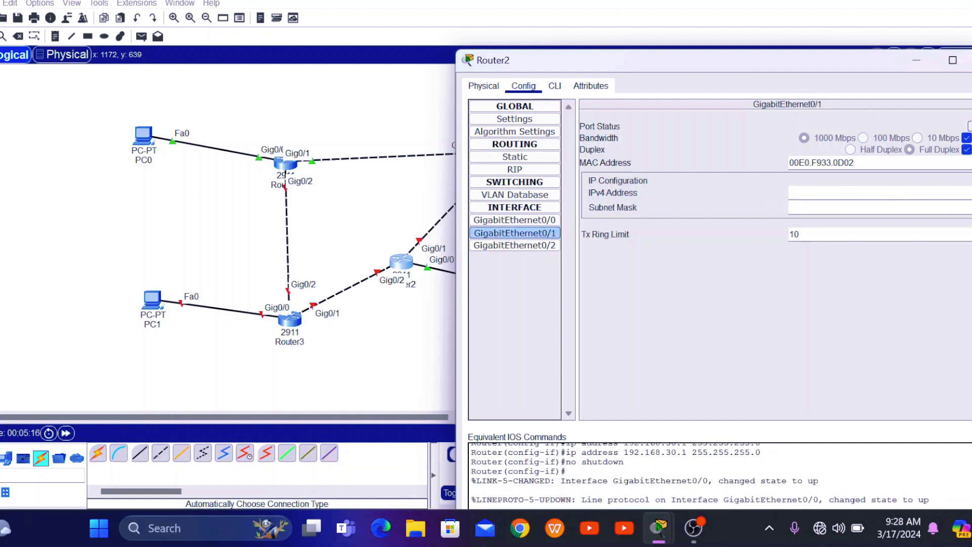
pyautogui.write('11.00.0')
pyautogui.press('Tab')
pyautogui.click(969, 126)
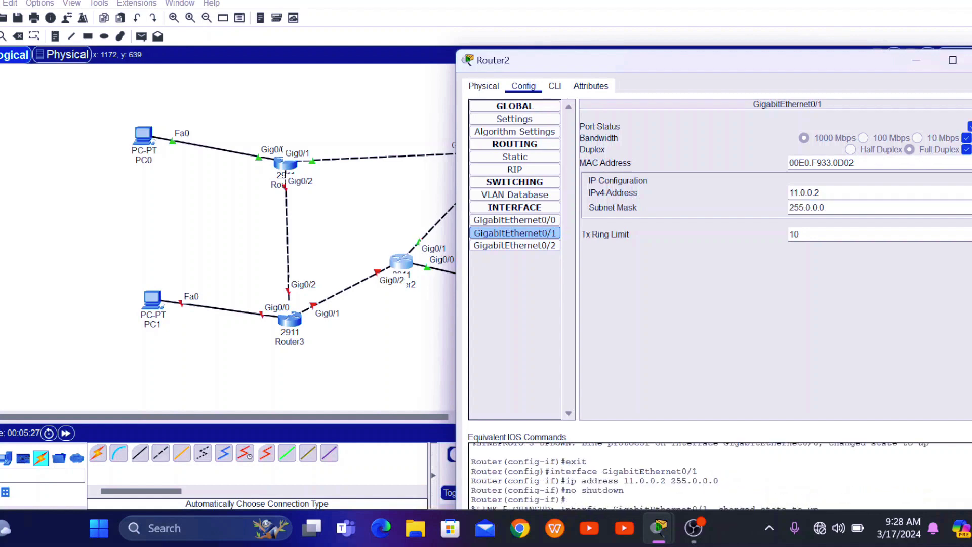
# Configure Router2's GigabitEthernet0/2 with IP address 12.0.0.1 and mask 255.0.0.0, and turn the port on.
pyautogui.click(533, 248)
pyautogui.click(835, 193)
pyautogui.write('1')
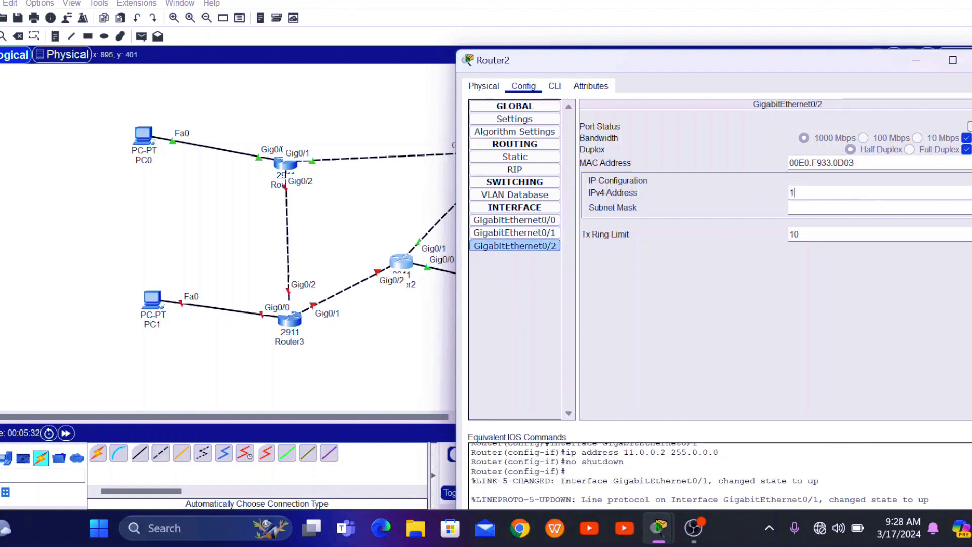
pyautogui.write('2.0.0.')
pyautogui.press('BackSpace')
pyautogui.write('1')
pyautogui.click(969, 126)
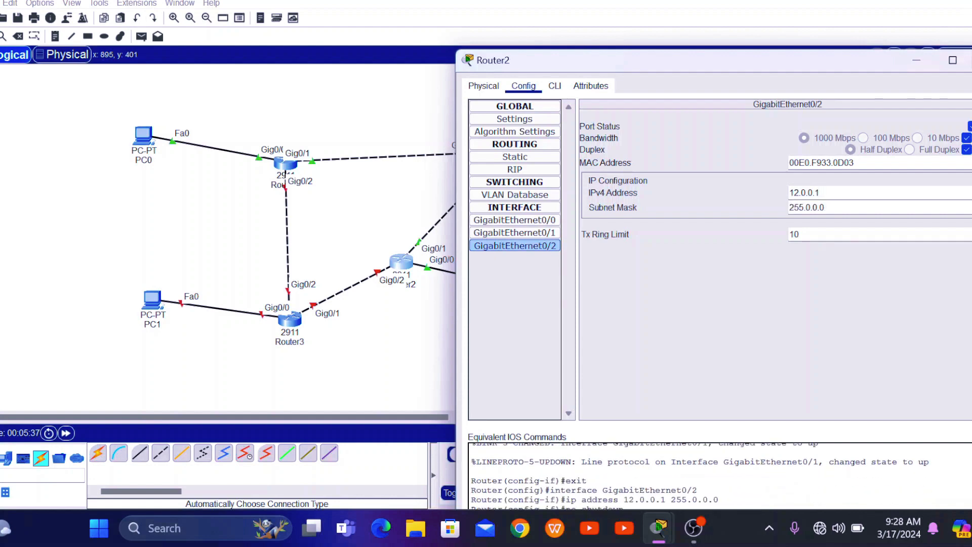
# Close Router2's window and move Router2 back to the corner of the rectangular layout, below Router1.
pyautogui.hotkey('alt', 'F4')
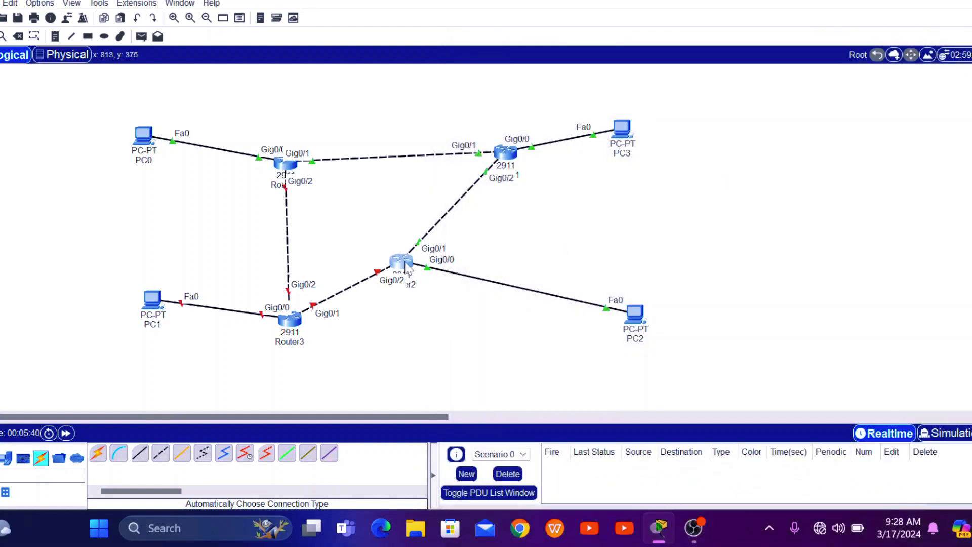
pyautogui.moveTo(506, 308); pyautogui.dragTo(509, 310)
pyautogui.moveTo(285, 320); pyautogui.dragTo(286, 322)
# Configure Router3's GigabitEthernet0/0 with IP address 192.168.40.1 and mask 255.255.255.0, and turn the port on.
pyautogui.click(286, 321)
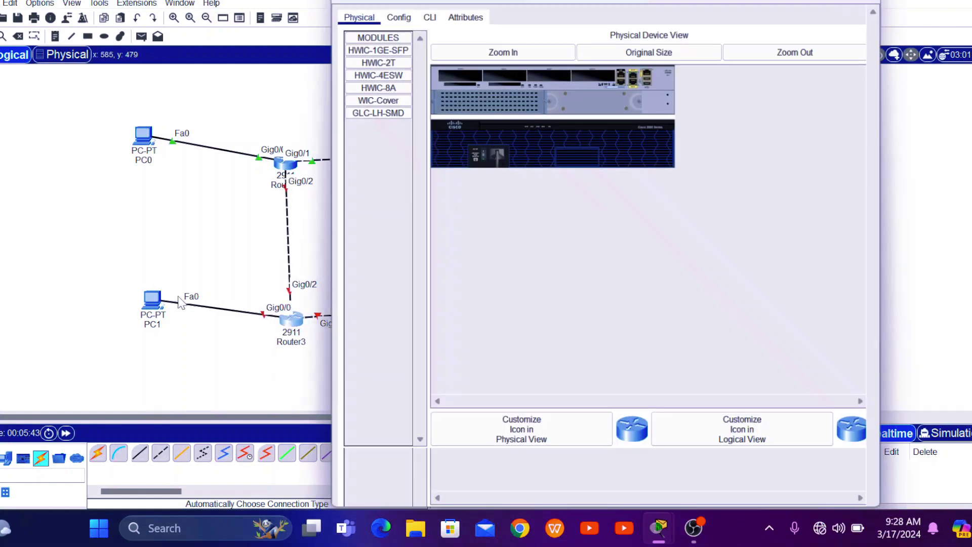
pyautogui.moveTo(538, 6); pyautogui.dragTo(651, 18)
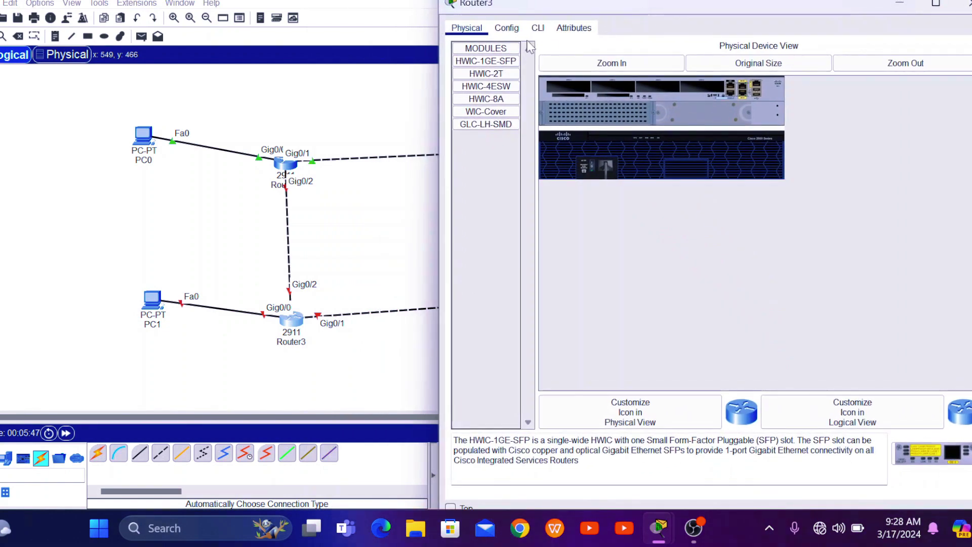
pyautogui.click(506, 28)
pyautogui.click(528, 163)
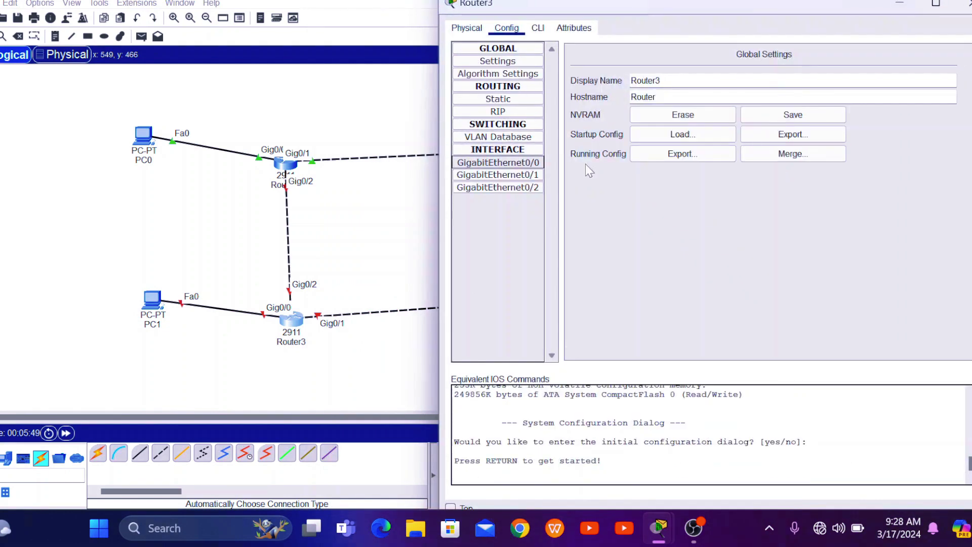
pyautogui.click(861, 135)
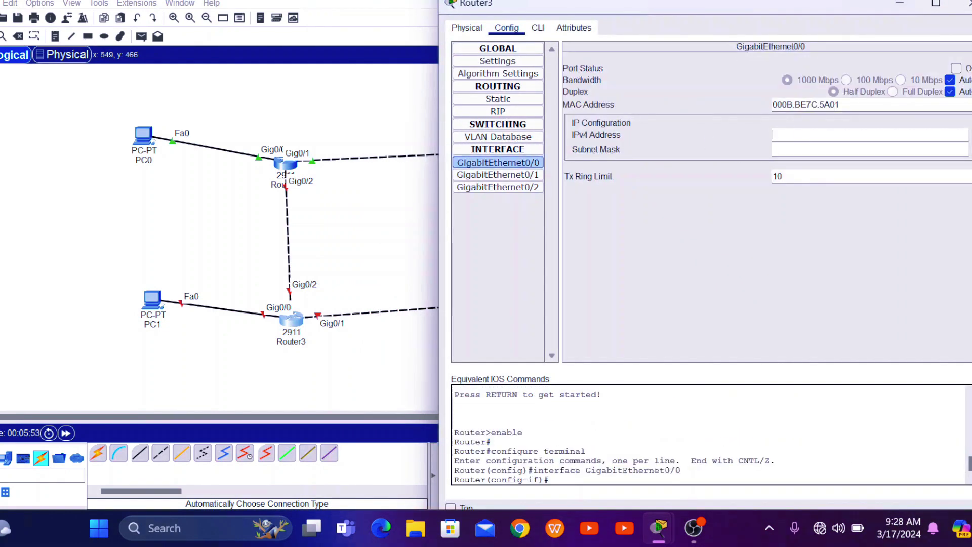
pyautogui.write('192.168.10.1')
pyautogui.press('Left')
pyautogui.press('Left')
pyautogui.press('BackSpace')
pyautogui.press('Tab')
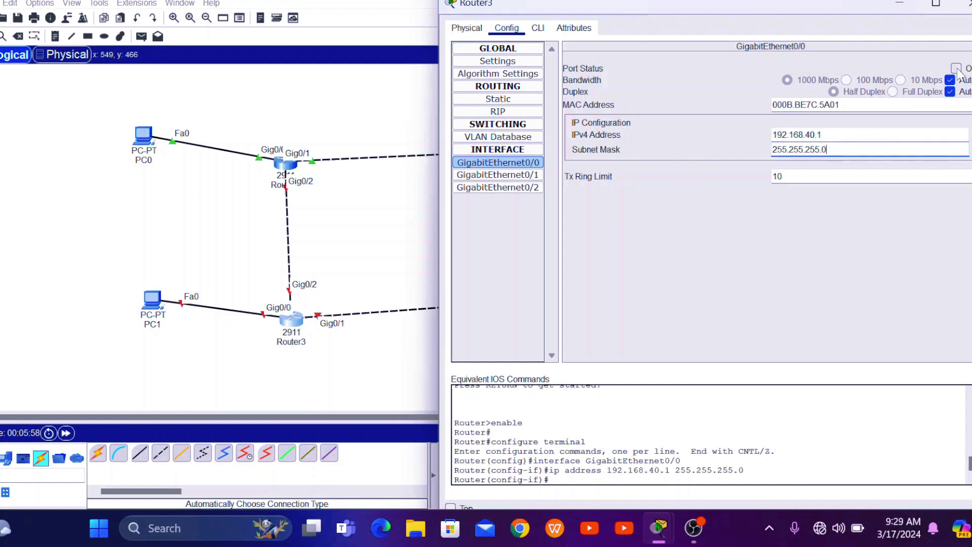
pyautogui.click(956, 69)
# Configure Router3's GigabitEthernet0/1 with IP address 12.0.0.2 and mask 255.0.0.0, and turn the port on.
pyautogui.click(497, 174)
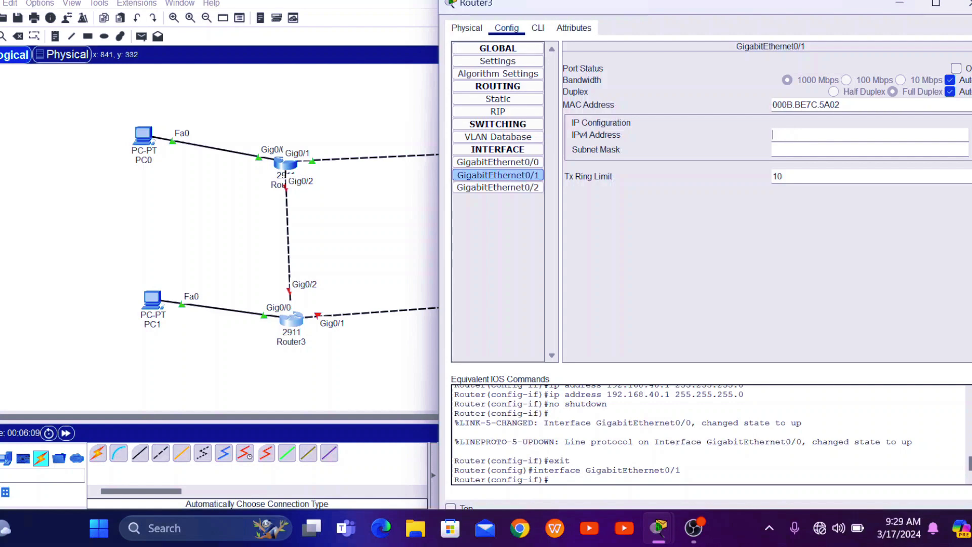
pyautogui.write('12.0.0.2')
pyautogui.click(956, 67)
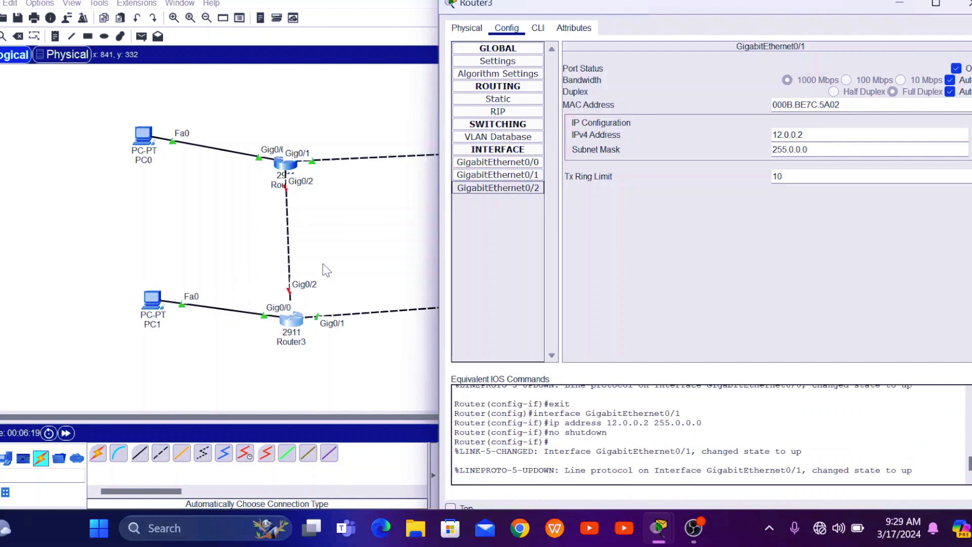
# Configure Router3's GigabitEthernet0/2 with IP address 13.0.0.1 and mask 255.0.0.0, turn the port on, and close Router3's window.
pyautogui.click(810, 134)
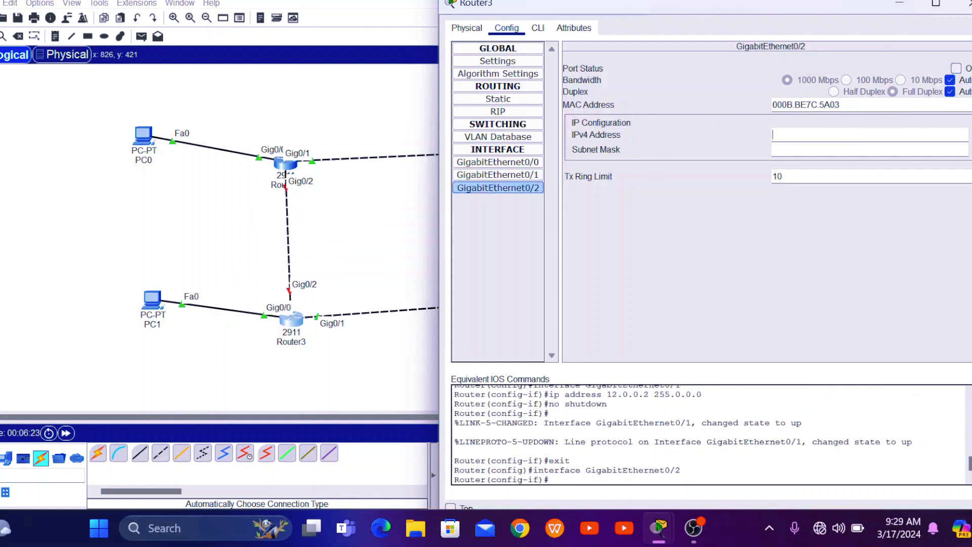
pyautogui.write('13.0.0.1')
pyautogui.press('Tab')
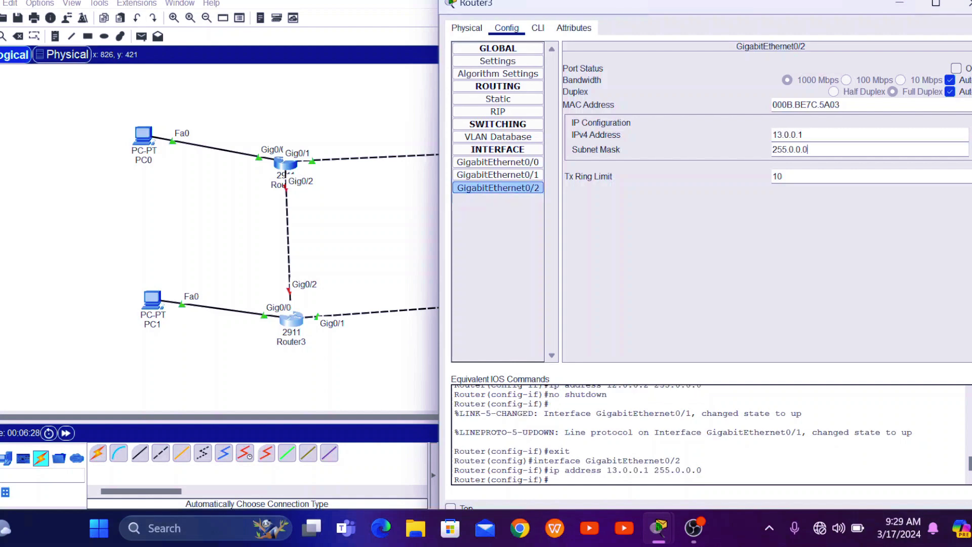
pyautogui.click(955, 68)
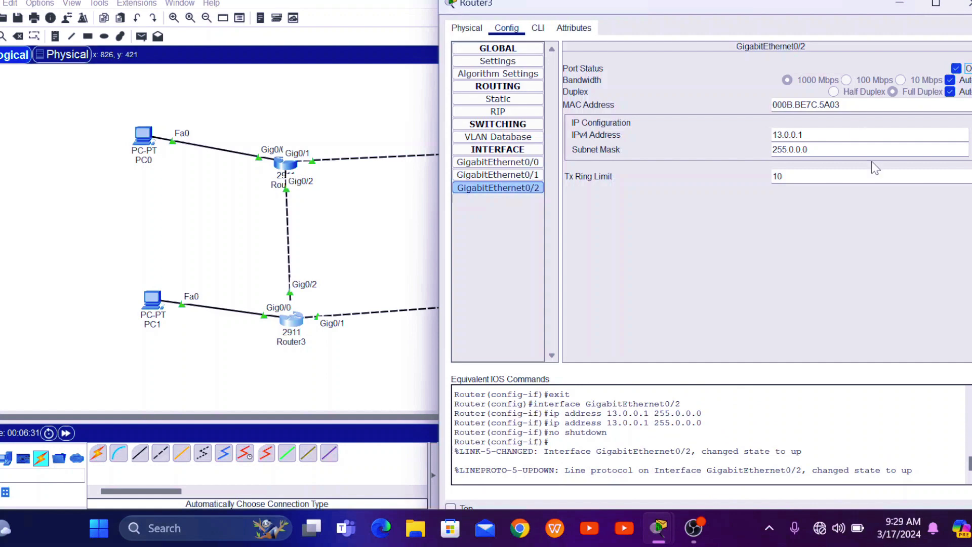
pyautogui.click(965, 4)
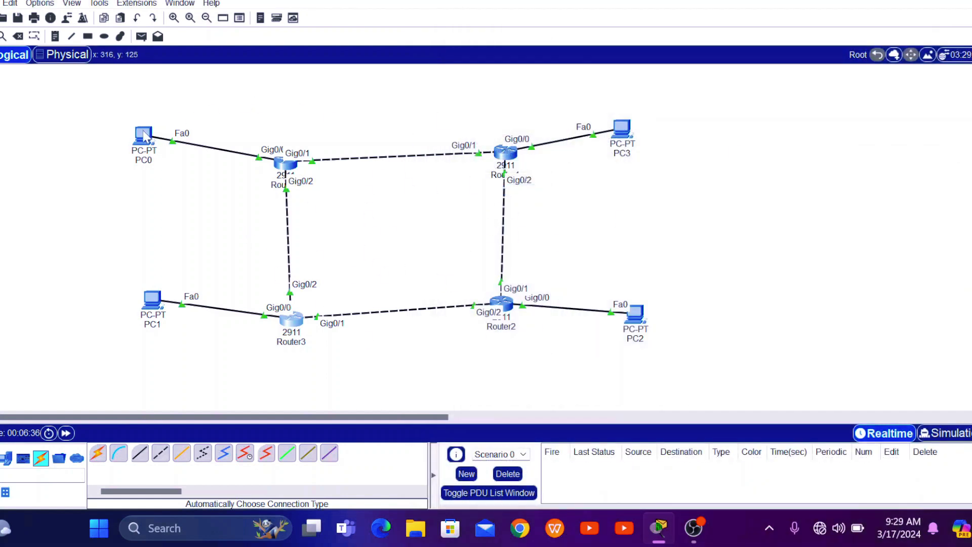
# Configure PC0 with static IPv4 address 192.168.10.2, mask 255.255.255.0 and default gateway 192.168.10.1.
pyautogui.moveTo(145, 136)
pyautogui.click(146, 135)
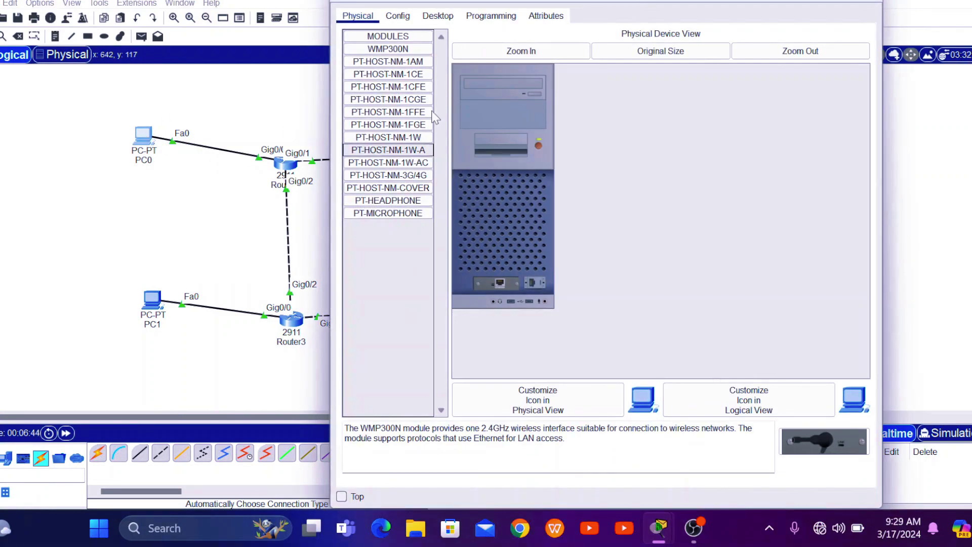
pyautogui.click(439, 16)
pyautogui.click(411, 65)
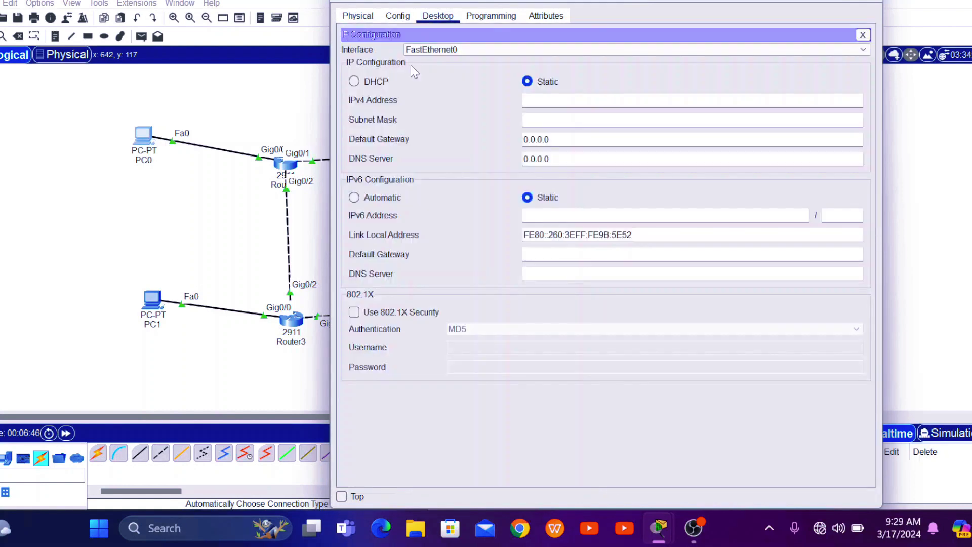
pyautogui.write('192.168.10.1')
pyautogui.click(549, 139)
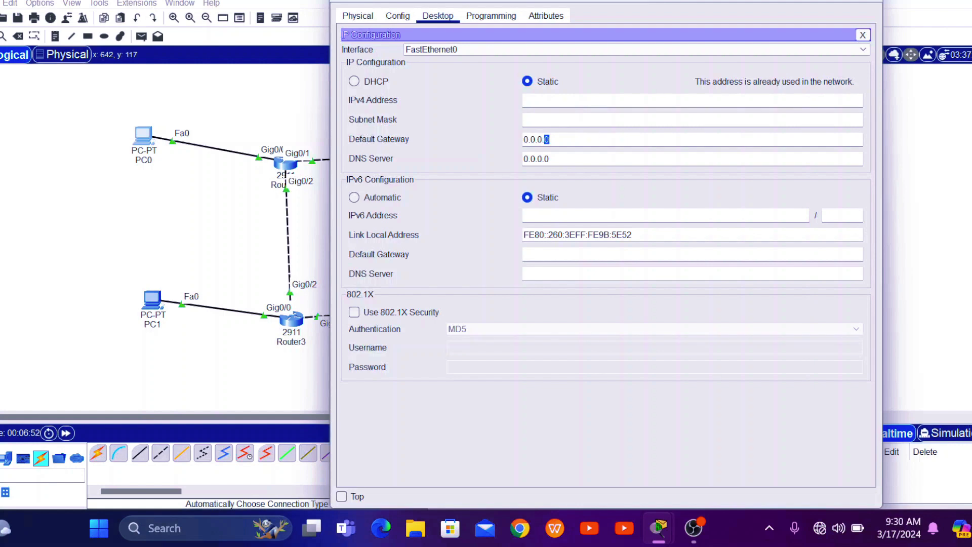
pyautogui.click(556, 100)
pyautogui.write('192.168.10.2')
pyautogui.press('Tab')
pyautogui.press('Tab')
pyautogui.write('192.168.10.1')
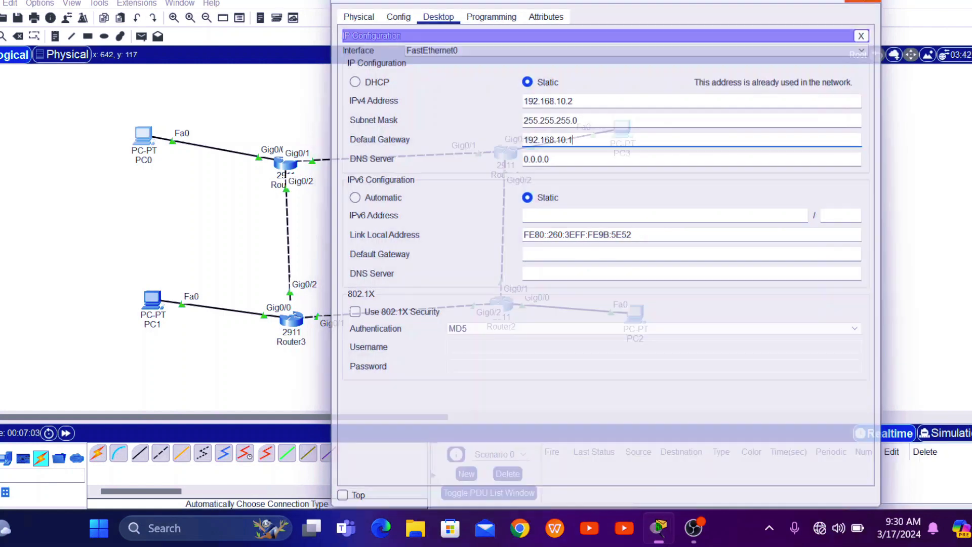
# Fill in PC3's static IP configuration with IPv4 address 192.168.20.1 and default gateway 192.168.20.1.
pyautogui.click(626, 132)
pyautogui.moveTo(607, 92); pyautogui.dragTo(606, 1)
pyautogui.click(437, 17)
pyautogui.click(397, 63)
pyautogui.click(556, 100)
pyautogui.write('192.168.20.1')
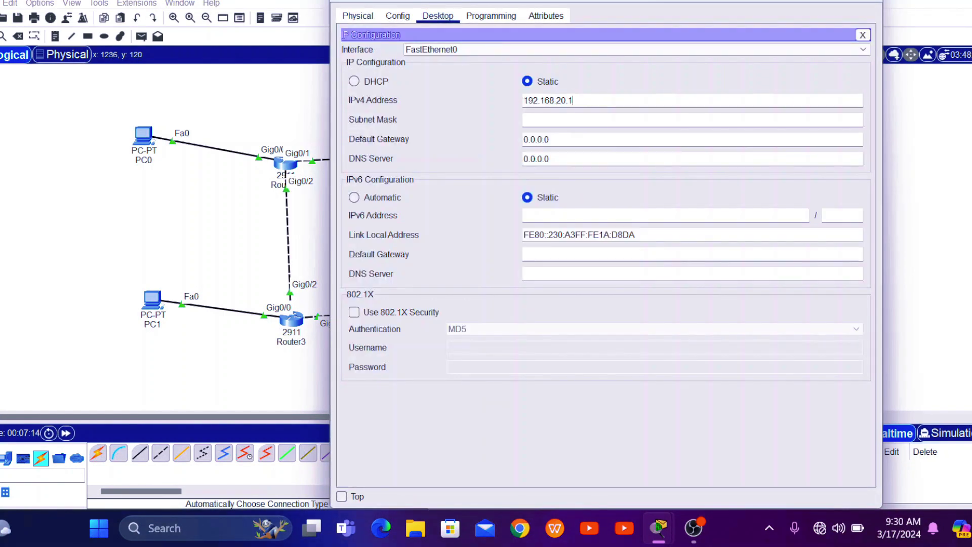
pyautogui.press('Tab')
pyautogui.press('Tab')
pyautogui.write('192.168.20.1')
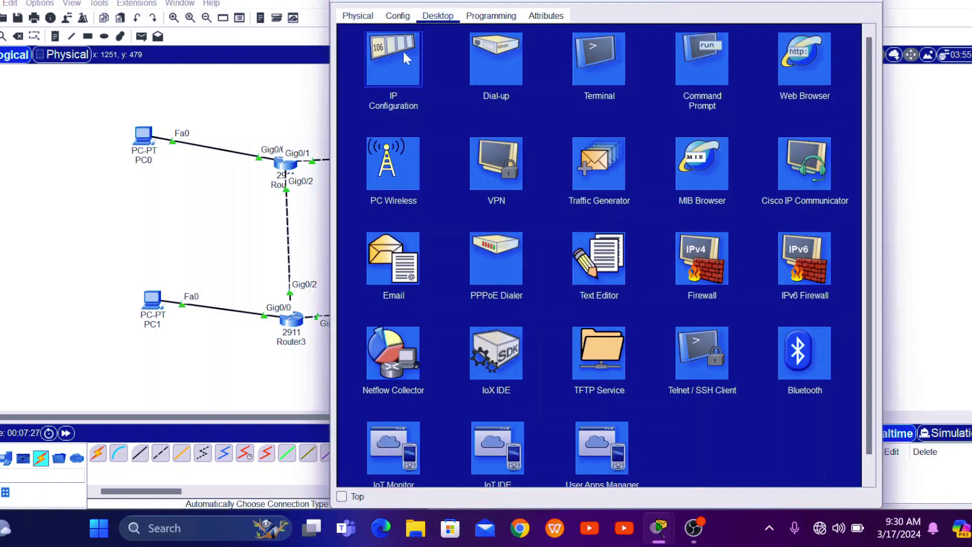
# Set PC2's static IPv4 address to 192.168.30.2 and enter its default gateway in the 192.168.30 network.
pyautogui.click(444, 65)
pyautogui.write('192.168.30.2')
pyautogui.press('Tab')
pyautogui.press('Tab')
pyautogui.write('192.168.30.')
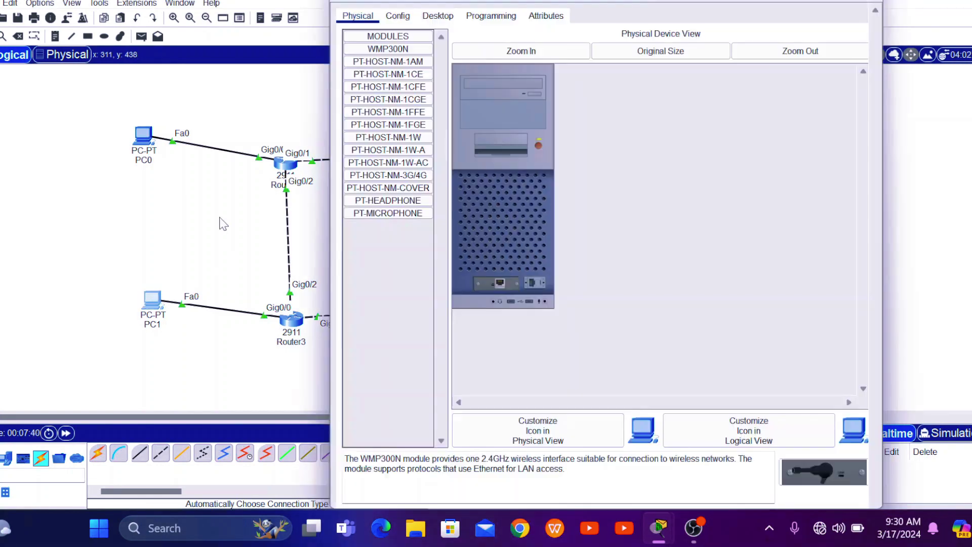
# Configure PC1 with IPv4 address 192.168.40.2 and default gateway 192.168.40.1, close its window, and move PC1 level with Router3.
pyautogui.click(438, 16)
pyautogui.click(392, 75)
pyautogui.write('192.168.30.2')
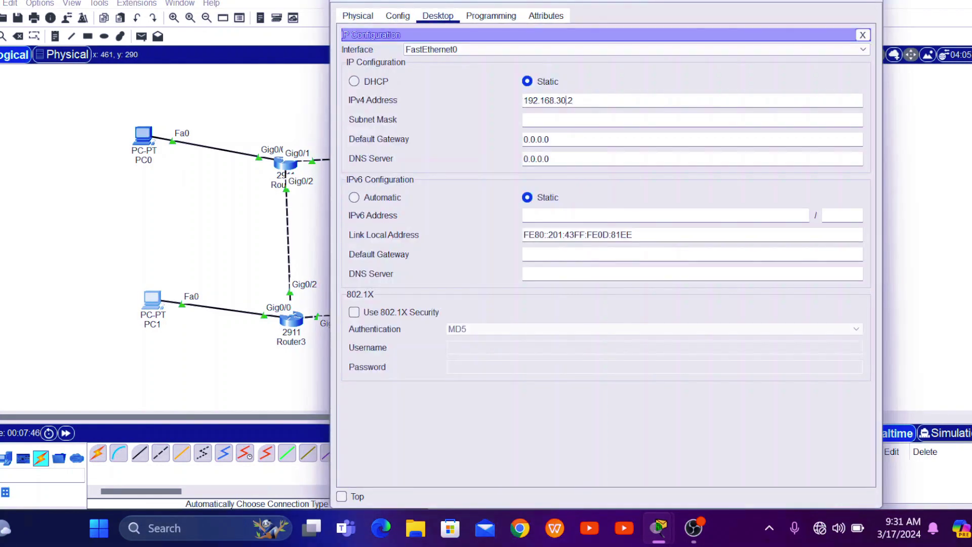
pyautogui.press('Left')
pyautogui.press('BackSpace')
pyautogui.write('4')
pyautogui.hotkey('ctrl', 'a')
pyautogui.hotkey('ctrl', 'c')
pyautogui.press('Tab')
pyautogui.press('Tab')
pyautogui.hotkey('ctrl', 'v')
pyautogui.press('BackSpace')
pyautogui.write('1')
pyautogui.click(866, 2)
pyautogui.moveTo(158, 294); pyautogui.dragTo(145, 311)
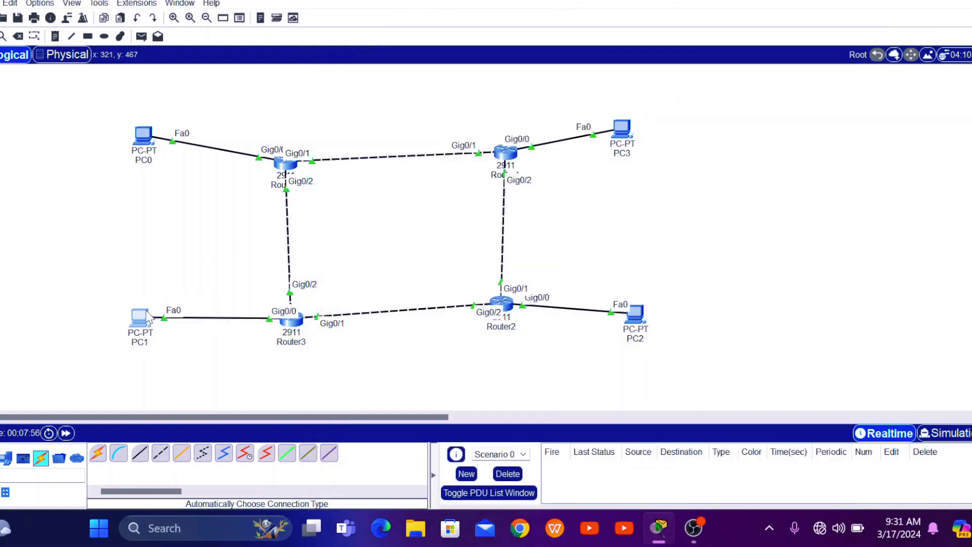
# Send a simple PDU from PC0 to Router0 to test their connection.
pyautogui.click(141, 36)
pyautogui.click(143, 134)
pyautogui.click(283, 165)
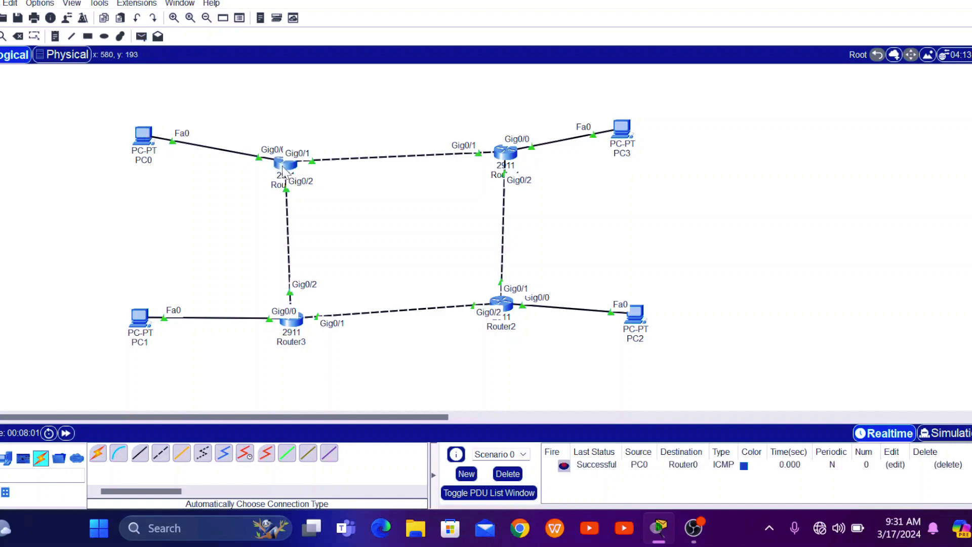
# Test the link from Router1 to Router2 with two simple PDUs and delete the test scenario.
pyautogui.click(143, 37)
pyautogui.click(505, 151)
pyautogui.click(503, 304)
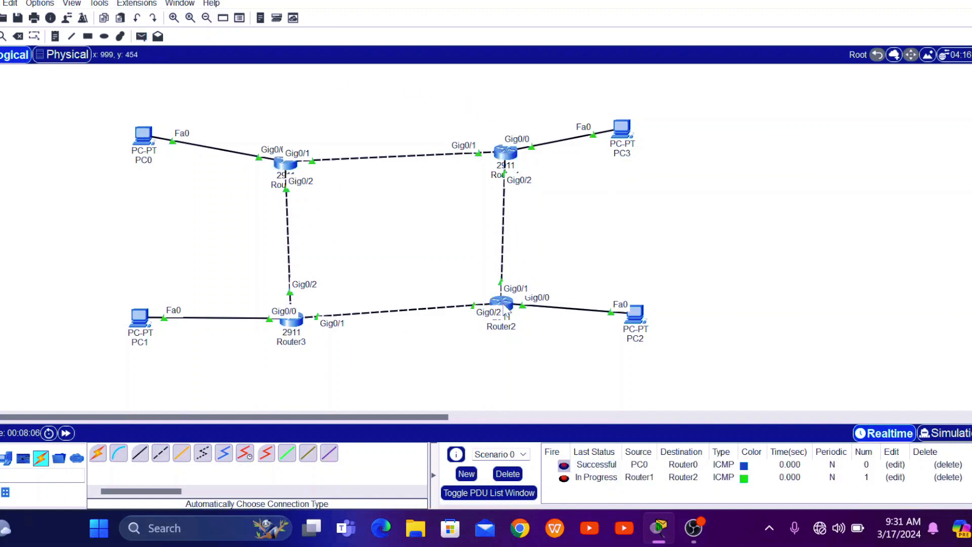
pyautogui.click(141, 38)
pyautogui.click(505, 152)
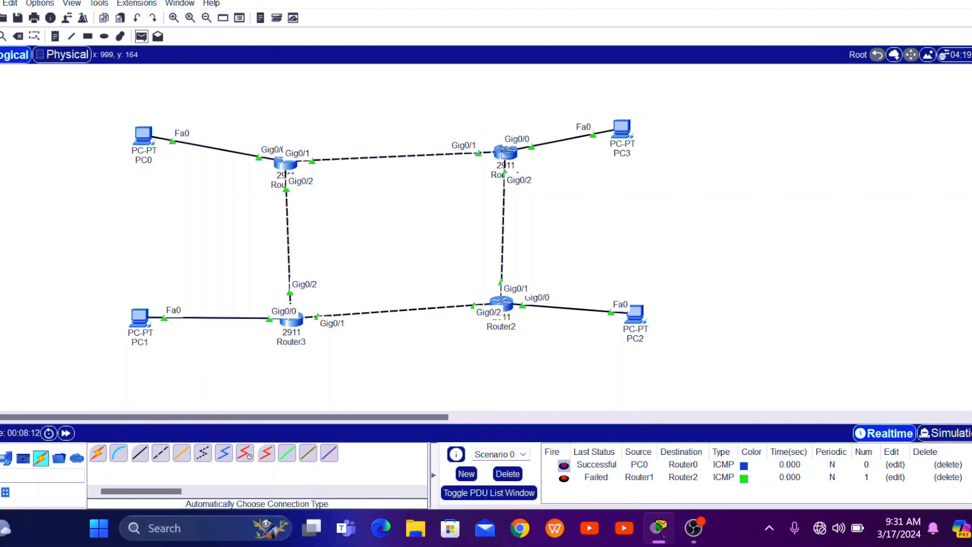
pyautogui.click(502, 304)
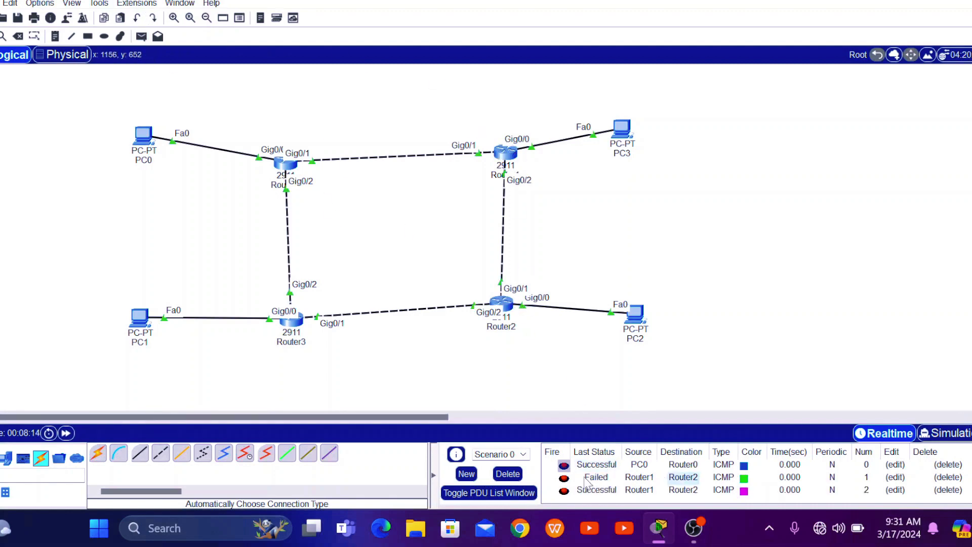
pyautogui.click(507, 474)
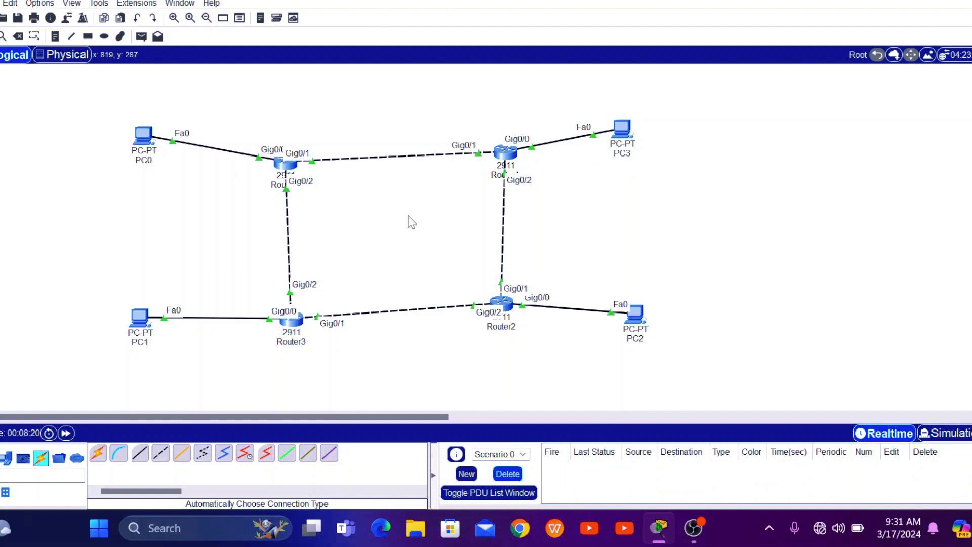
# Open Router0's command line and exit interface configuration mode to global configuration mode.
pyautogui.click(287, 168)
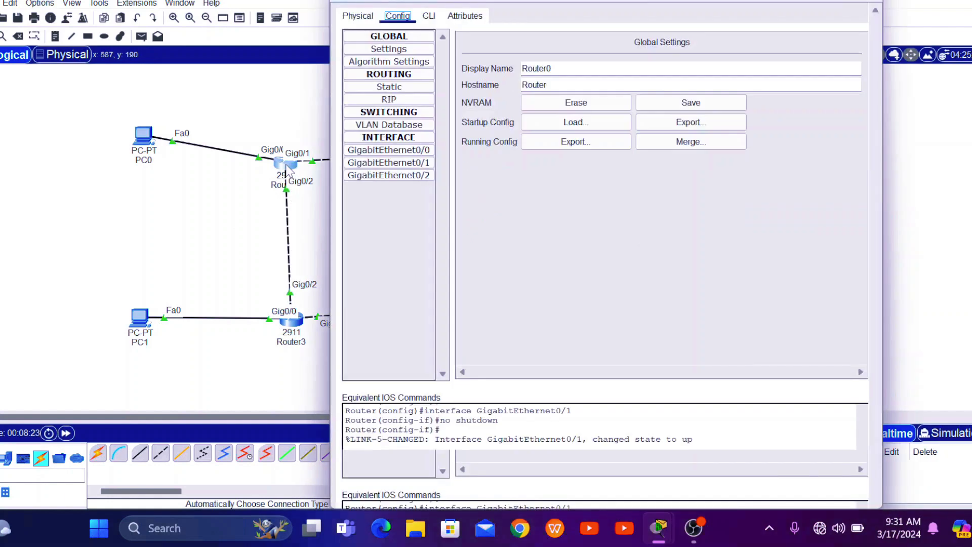
pyautogui.click(429, 17)
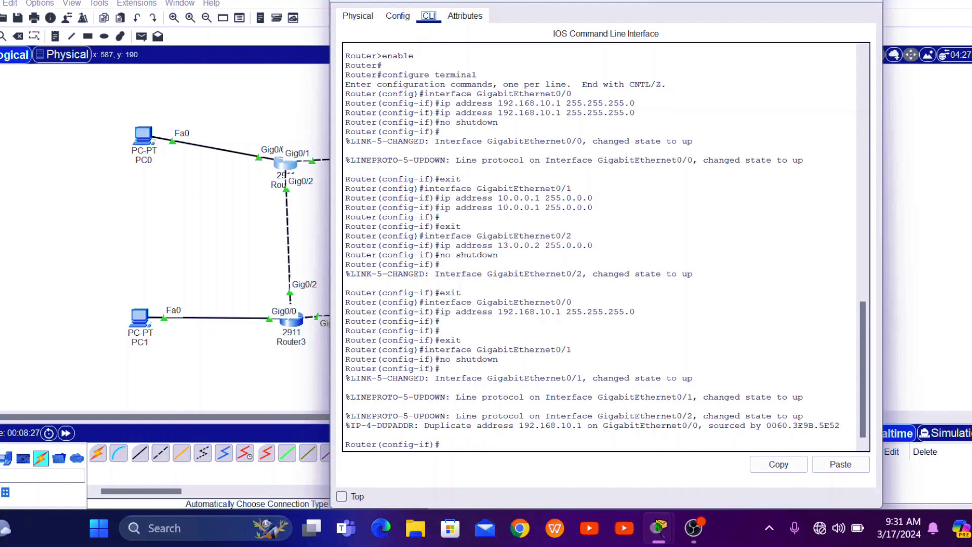
pyautogui.press('Return')
pyautogui.press('Return')
pyautogui.press('Return')
pyautogui.press('Return')
pyautogui.press('Return')
pyautogui.write('ex')
pyautogui.press('Return')
pyautogui.press('Return')
pyautogui.press('Return')
pyautogui.press('Return')
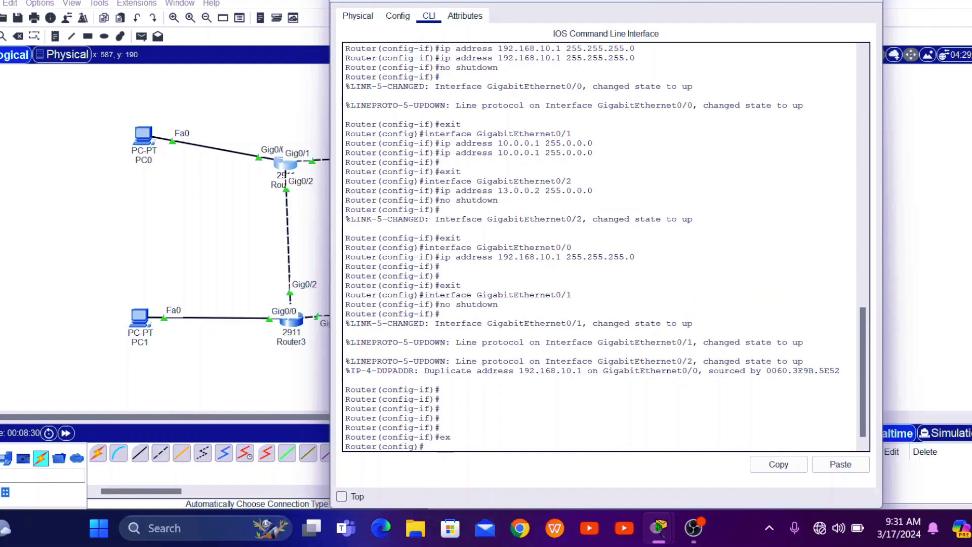
pyautogui.press('Return')
pyautogui.press('Return')
pyautogui.press('Return')
pyautogui.press('Return')
# Enter EIGRP router configuration on Router0 with autonomous system number 100 (router eigrp 100).
pyautogui.write('rout')
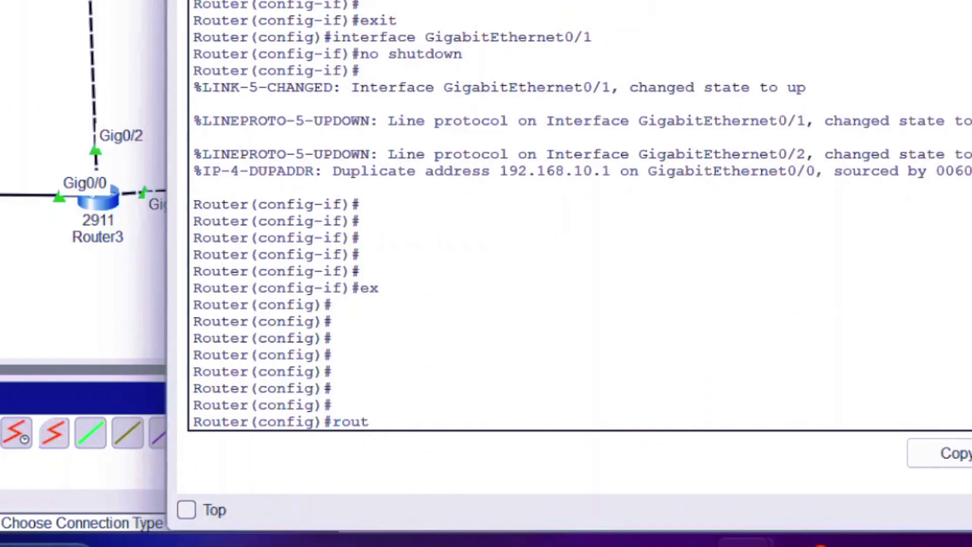
pyautogui.press('Tab')
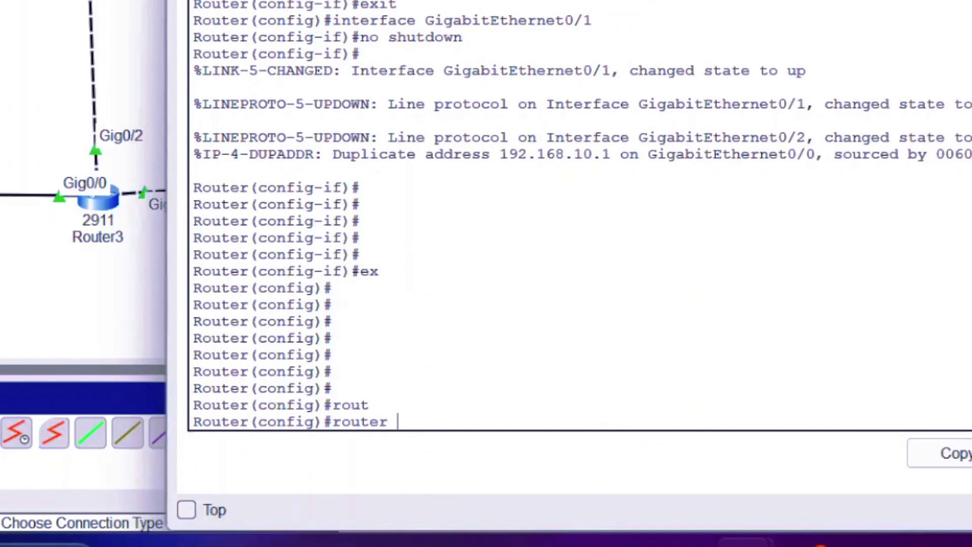
pyautogui.write('ei')
pyautogui.press('Tab')
pyautogui.write('100')
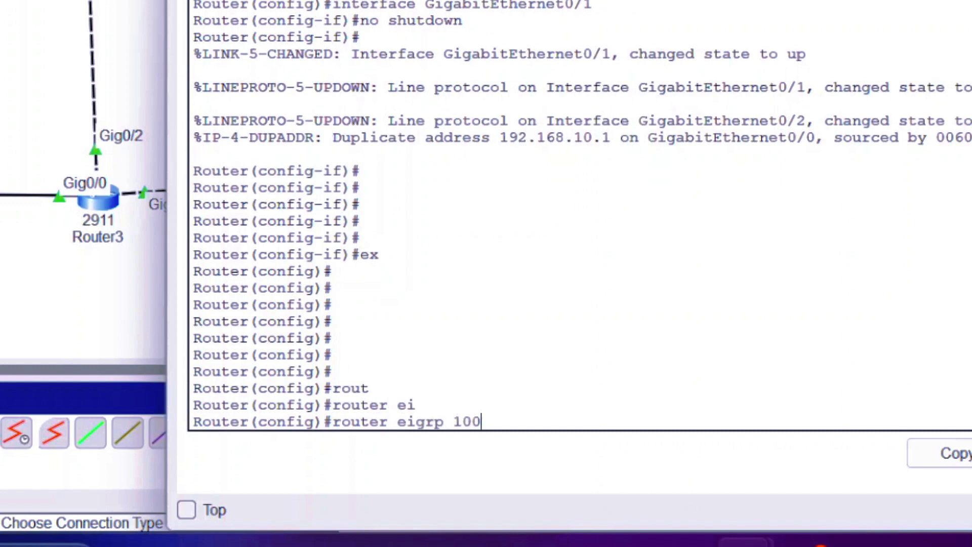
pyautogui.press('Return')
pyautogui.press('Return')
pyautogui.press('Return')
pyautogui.press('Return')
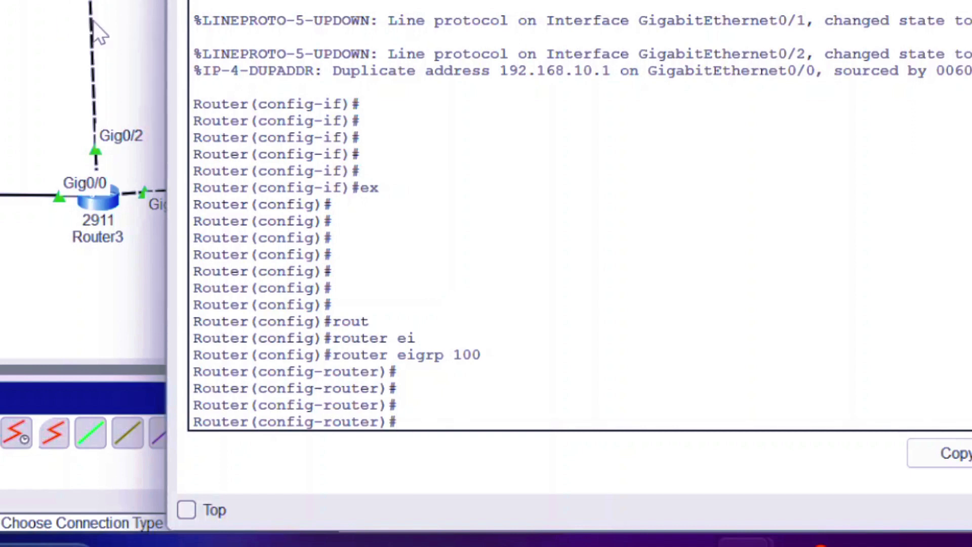
# Add network 192.168.10.0 to Router0's EIGRP 100 process.
pyautogui.write('network 1')
pyautogui.press('Tab')
pyautogui.write('1')
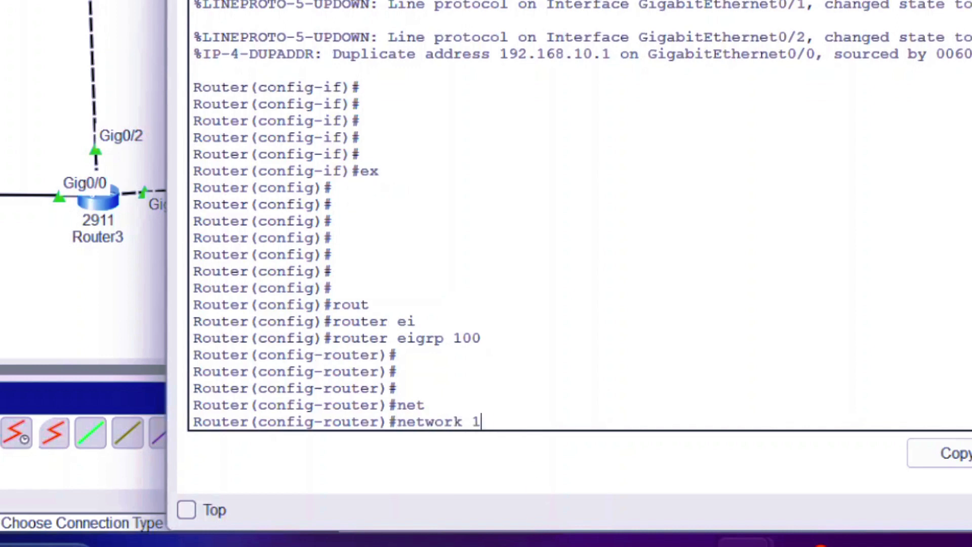
pyautogui.write('92.168.')
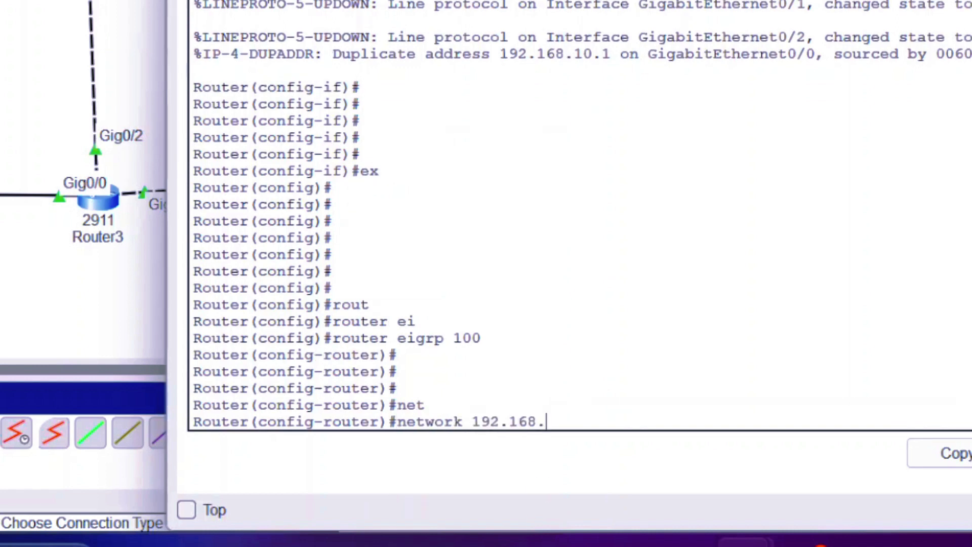
pyautogui.write('10.1')
pyautogui.press('BackSpace')
pyautogui.write('0')
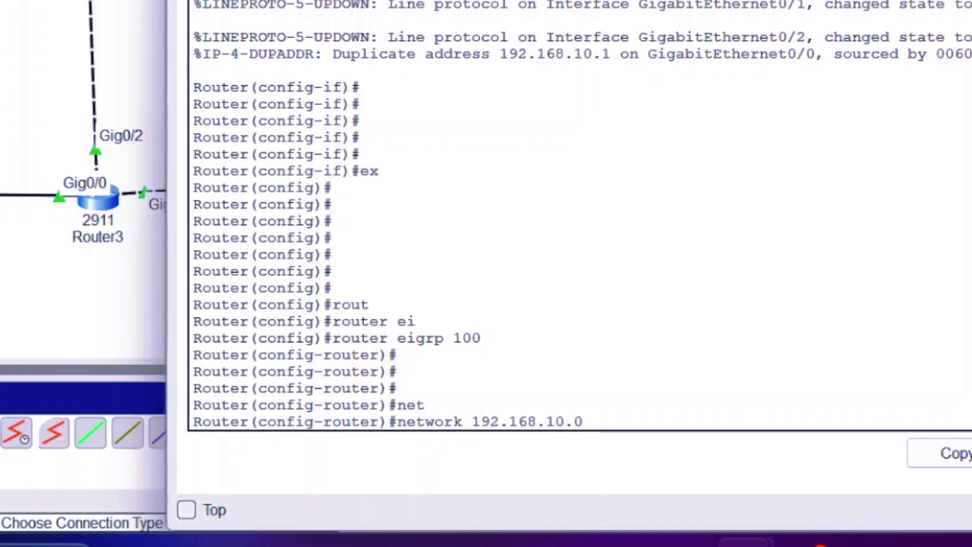
pyautogui.press('Return')
# Add network 10.0.0.0 to Router0's EIGRP 100 process.
pyautogui.press('Up')
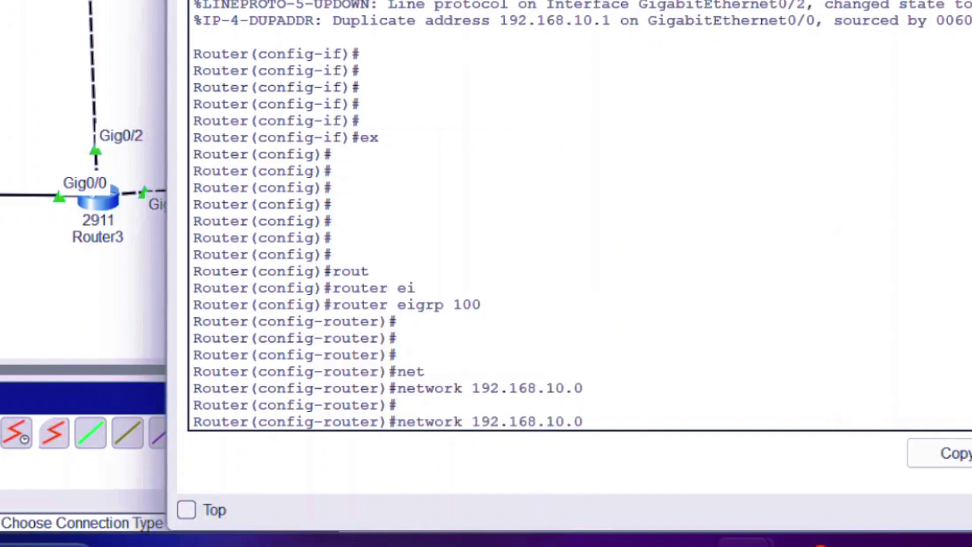
pyautogui.press('BackSpace')
pyautogui.press('BackSpace')
pyautogui.press('BackSpace')
pyautogui.press('BackSpace')
pyautogui.press('BackSpace')
pyautogui.press('BackSpace')
pyautogui.press('BackSpace')
pyautogui.press('BackSpace')
pyautogui.press('BackSpace')
pyautogui.press('BackSpace')
pyautogui.press('BackSpace')
pyautogui.write('0.')
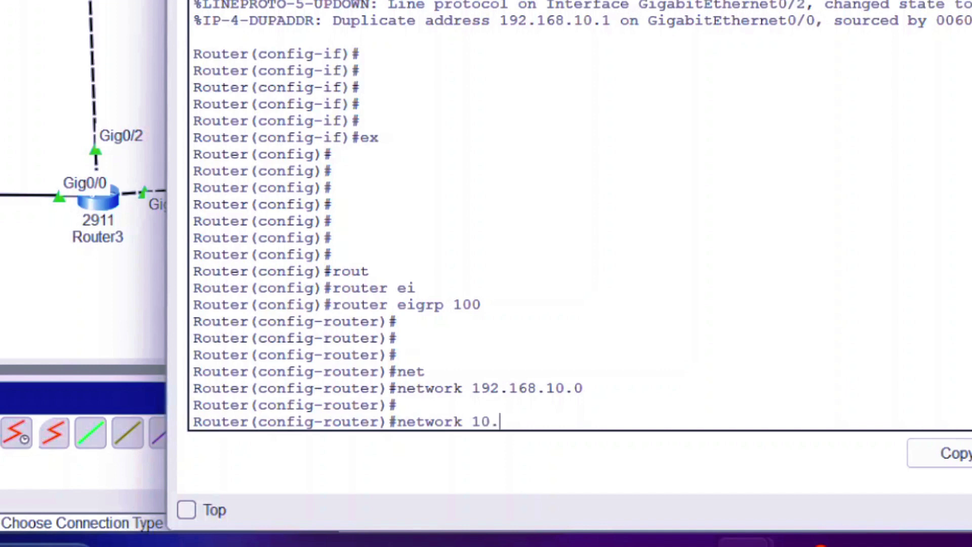
pyautogui.write('0.0.0')
pyautogui.press('Return')
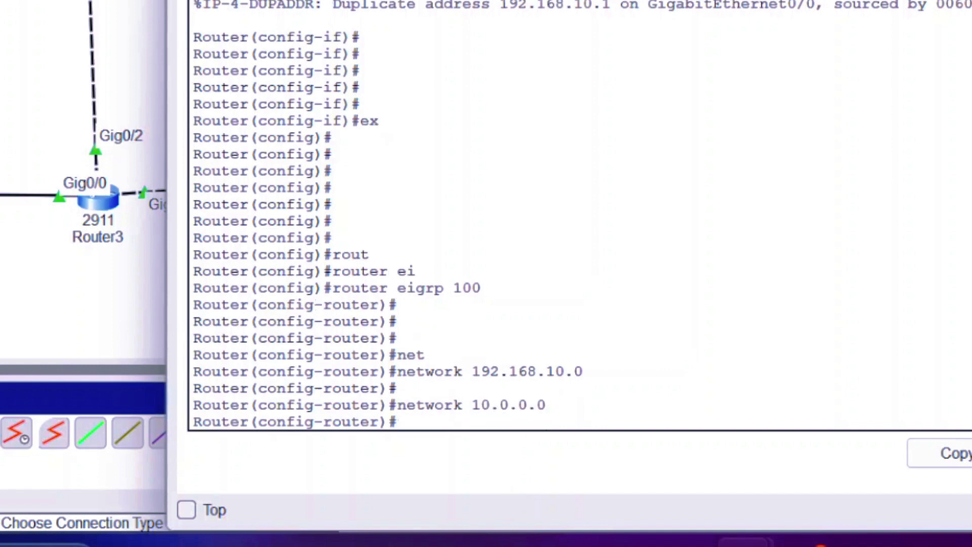
# Add network 13.0.0.0 to Router0's EIGRP 100 process.
pyautogui.write('nwt')
pyautogui.press('Tab')
pyautogui.press('BackSpace')
pyautogui.press('BackSpace')
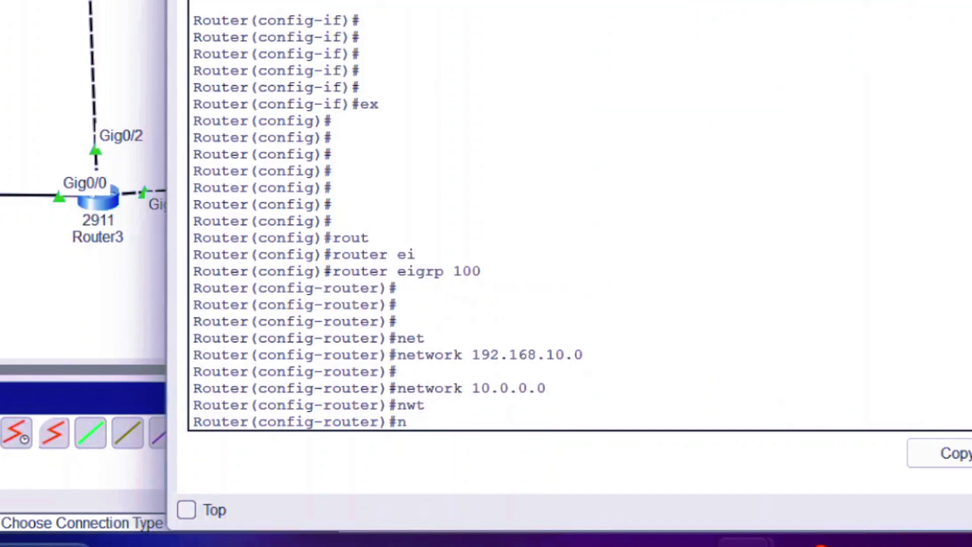
pyautogui.write('w')
pyautogui.press('BackSpace')
pyautogui.write('et')
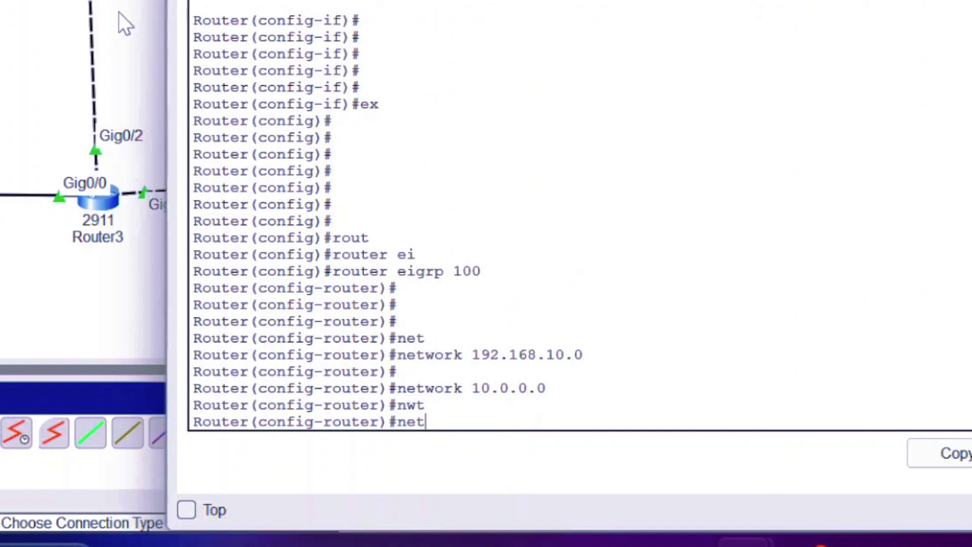
pyautogui.press('Tab')
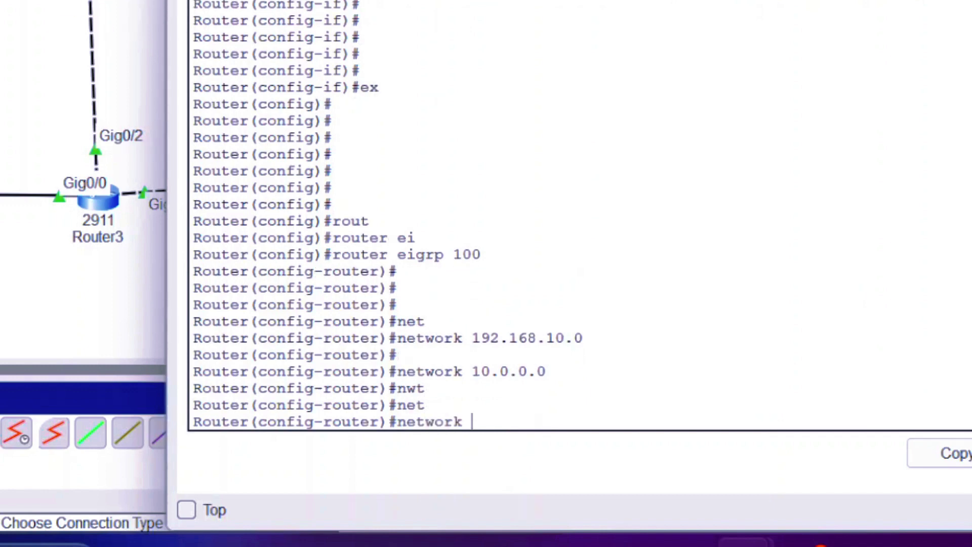
pyautogui.write('13.0.0.0')
pyautogui.press('Return')
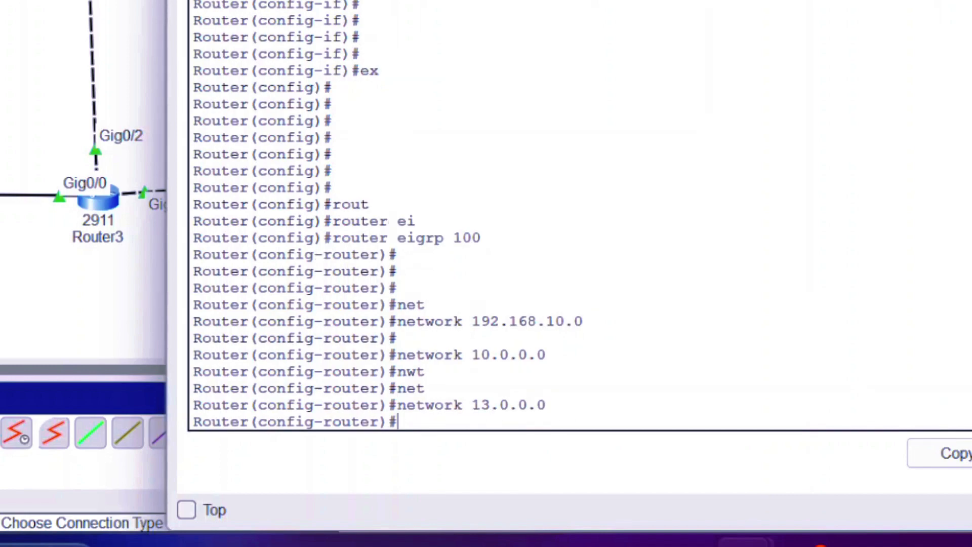
# Disable automatic route summarization in Router0's EIGRP 100 process with no auto-summary.
pyautogui.write('no au')
pyautogui.press('Tab')
pyautogui.press('Return')
# Exit Router0's configuration modes, save its configuration with wr, and close its window.
pyautogui.write('er(config-router)#e')
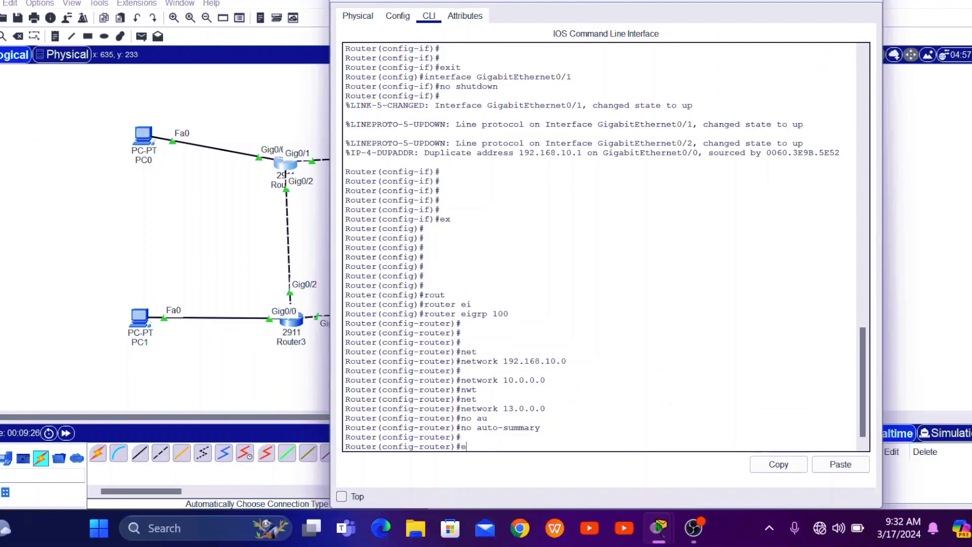
pyautogui.write('x')
pyautogui.press('Return')
pyautogui.write('ex')
pyautogui.press('Return')
pyautogui.write('wr')
pyautogui.press('Return')
pyautogui.press('Return')
pyautogui.press('Return')
pyautogui.press('Return')
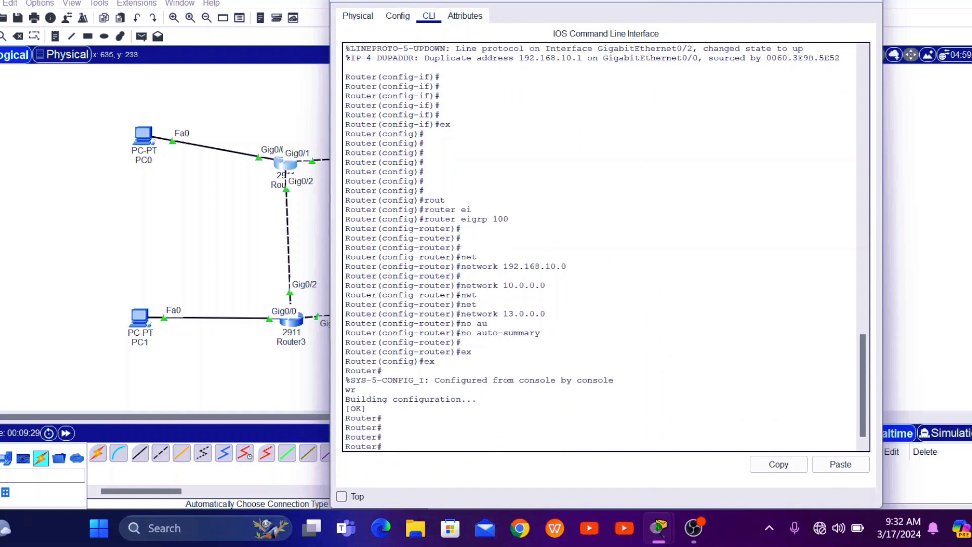
pyautogui.click(859, 4)
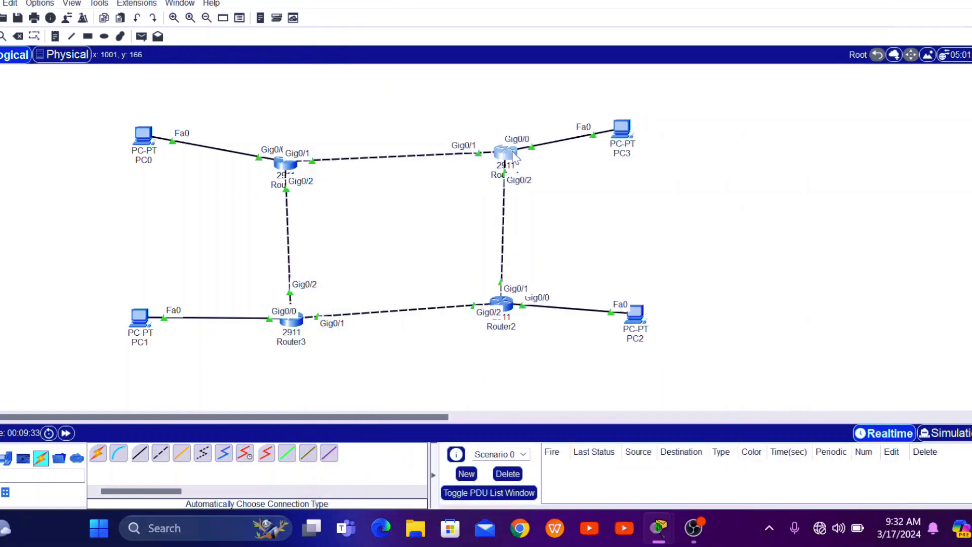
# Open Router1's command line and leave interface configuration for global configuration mode.
pyautogui.click(504, 154)
pyautogui.click(428, 15)
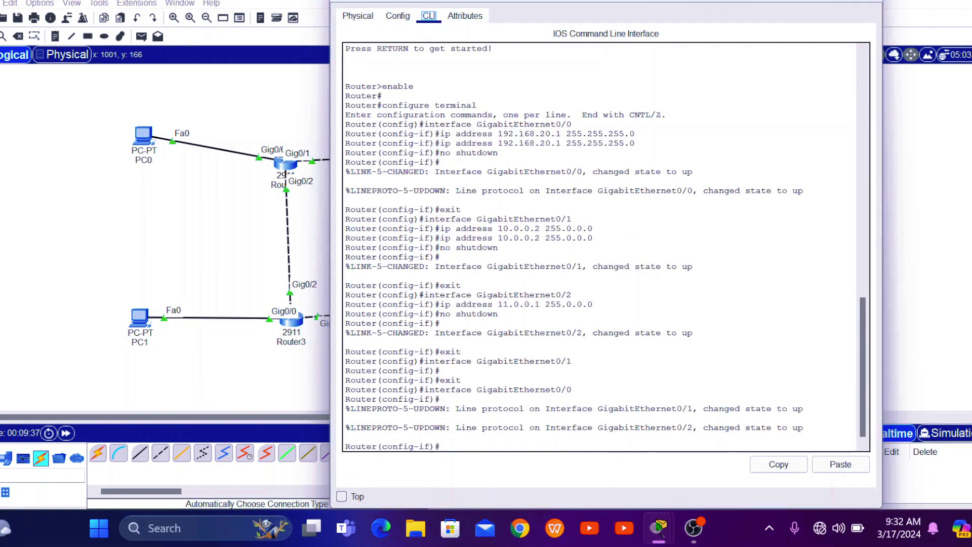
pyautogui.press('Return')
pyautogui.press('Return')
pyautogui.press('Return')
pyautogui.press('Return')
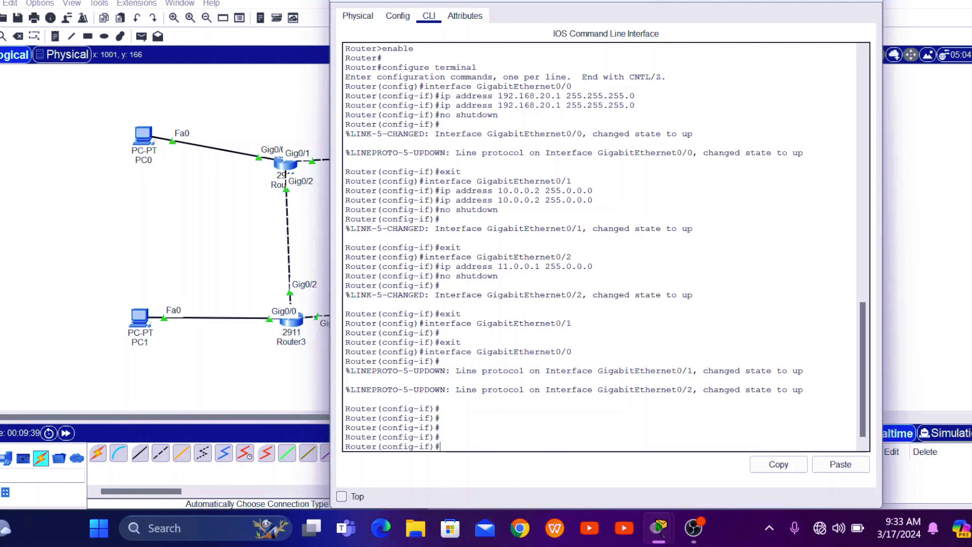
pyautogui.write('ex')
pyautogui.press('Return')
pyautogui.press('Return')
pyautogui.press('Return')
# Enter EIGRP router configuration on Router1 with autonomous system number 100 (router eigrp 100).
pyautogui.write('ro')
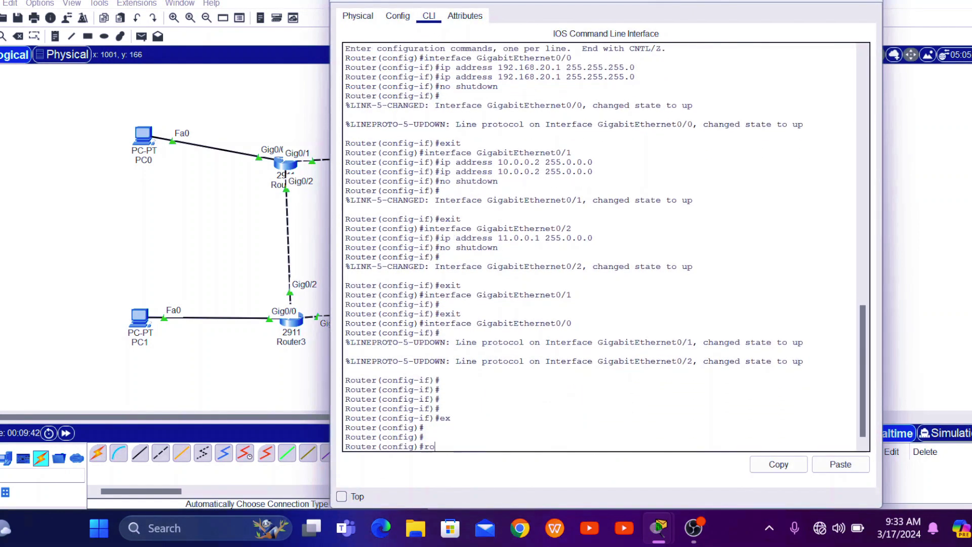
pyautogui.write('ute')
pyautogui.press('Return')
pyautogui.write('router e')
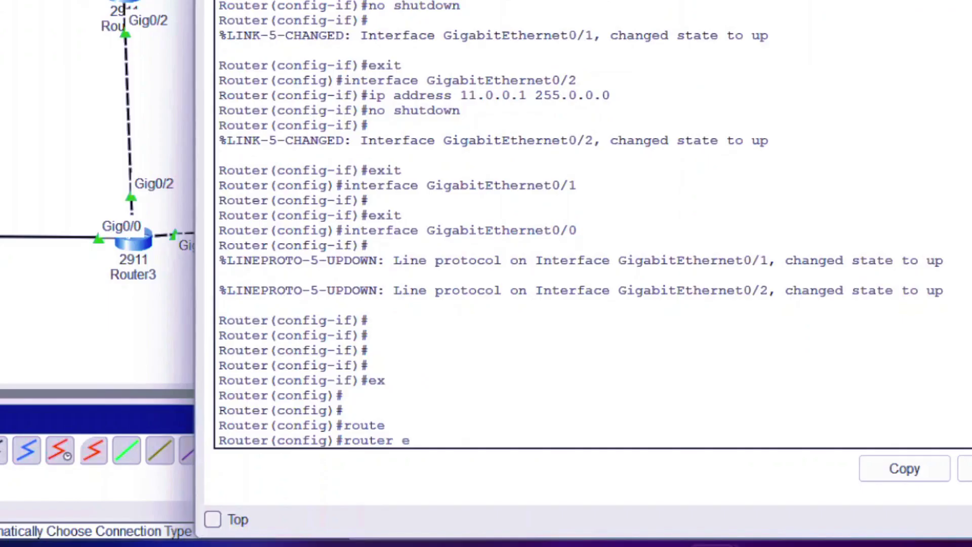
pyautogui.write('i')
pyautogui.press('Tab')
pyautogui.write('100')
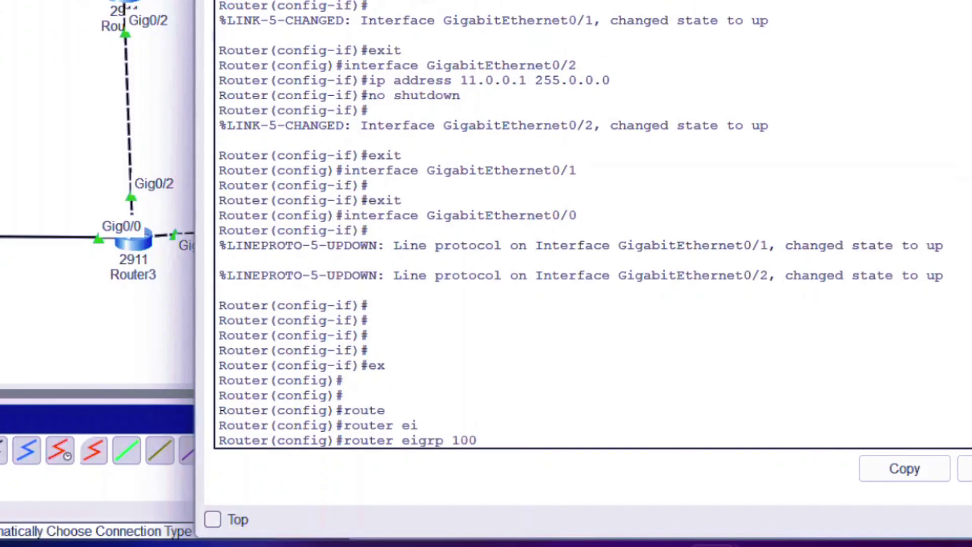
pyautogui.press('Return')
pyautogui.press('Return')
pyautogui.press('Return')
# Add network 10.0.0.0 to Router1's EIGRP 100 process.
pyautogui.write('net')
pyautogui.press('Tab')
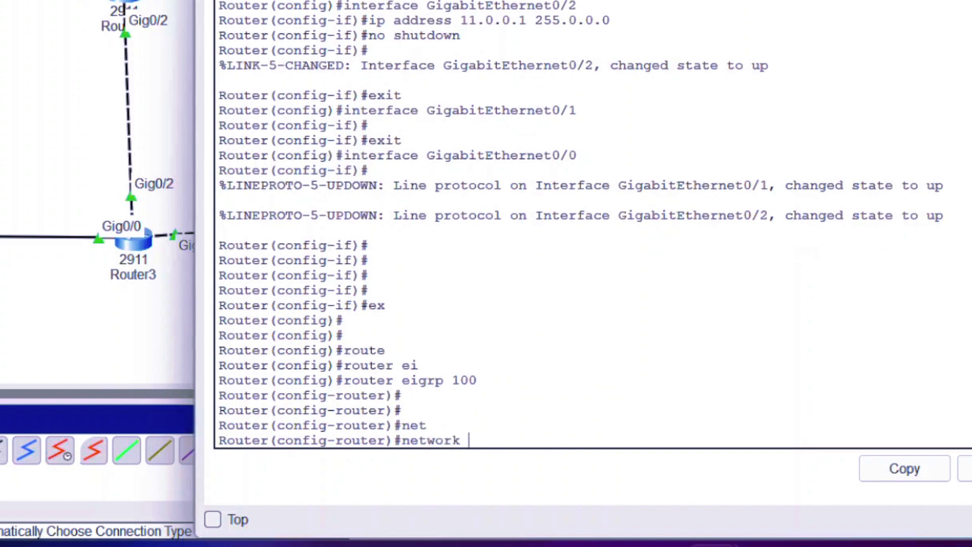
pyautogui.write('10.0.0.0')
pyautogui.press('Return')
pyautogui.press('Return')
# Add network 192.168.20.0 to Router1's EIGRP 100 process.
pyautogui.write('nfig-router)#n')
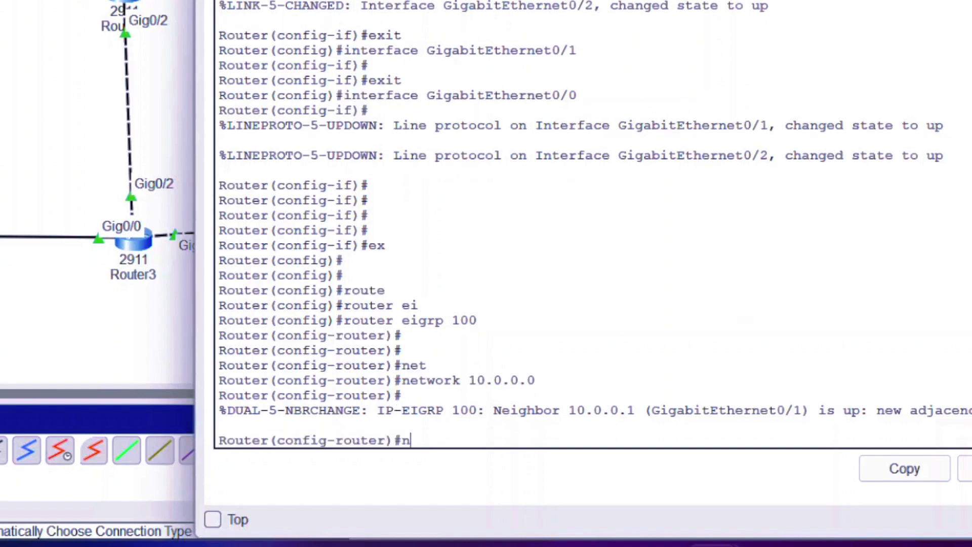
pyautogui.write('et')
pyautogui.press('Tab')
pyautogui.write('192.1')
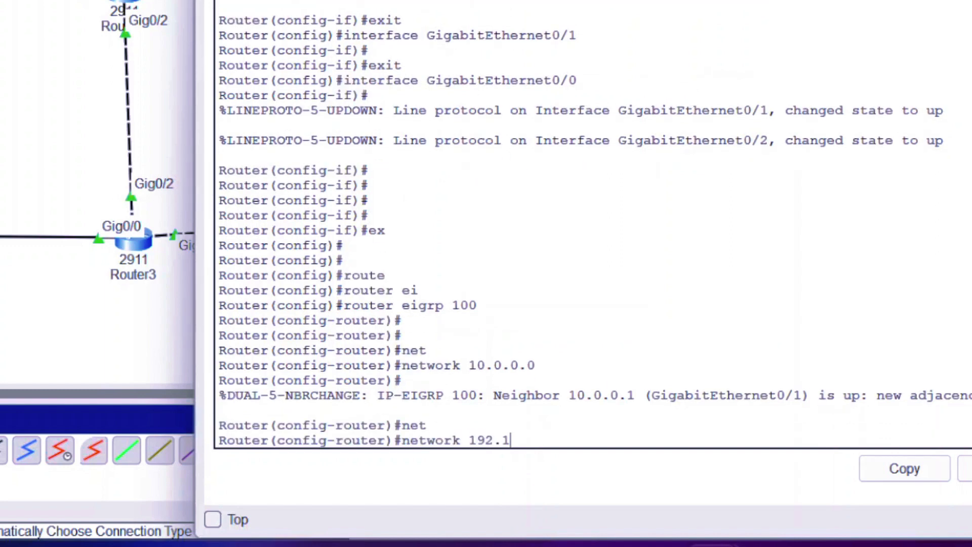
pyautogui.write('68.1')
pyautogui.write('20')
pyautogui.write('.0')
pyautogui.press('Return')
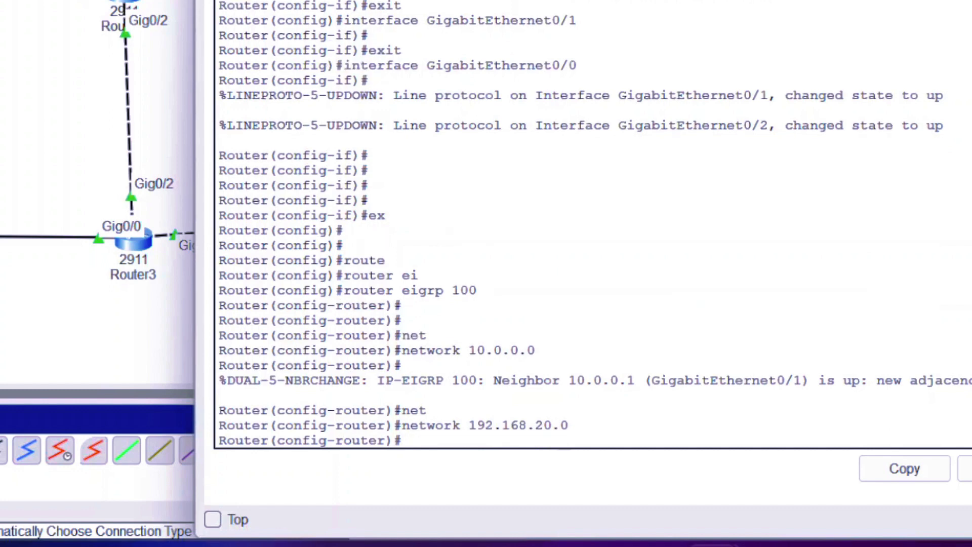
# Add network 11.0.0.0 to Router1's EIGRP 100 process by editing the earlier network 10.0.0.0 command.
pyautogui.press('Up')
pyautogui.press('Up')
pyautogui.press('Up')
pyautogui.press('Down')
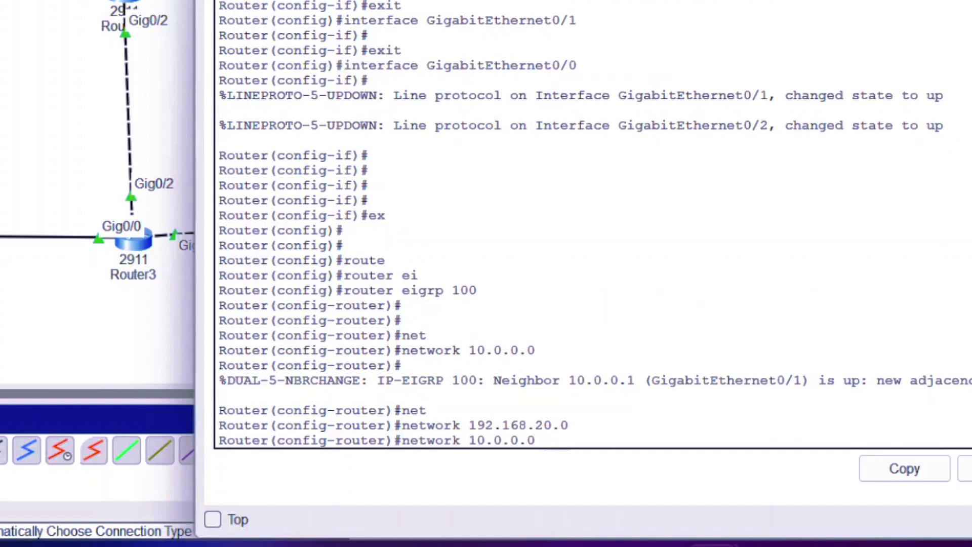
pyautogui.press('Left')
pyautogui.press('Left')
pyautogui.press('Left')
pyautogui.press('Left')
pyautogui.press('Left')
pyautogui.press('Left')
pyautogui.press('Left')
pyautogui.press('Delete')
pyautogui.write('1.')
pyautogui.press('Return')
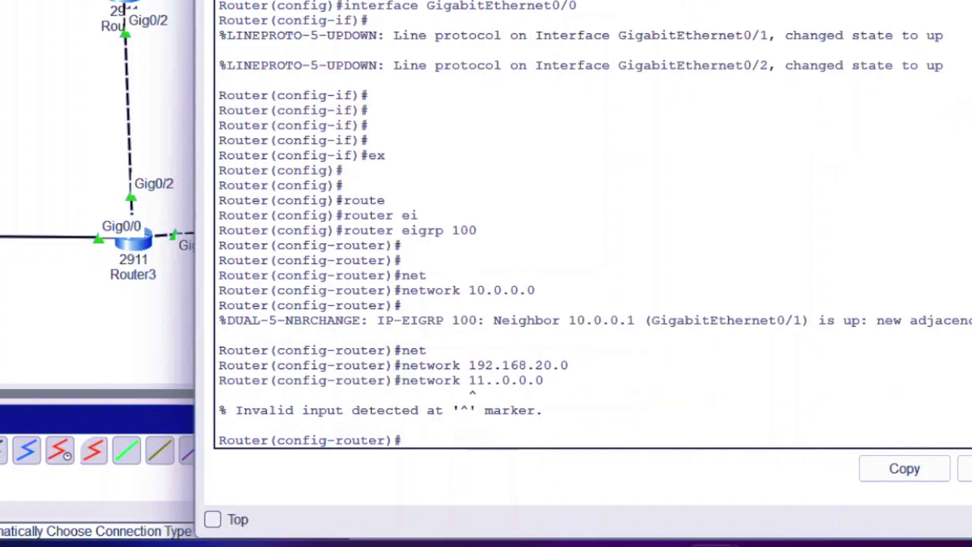
pyautogui.press('Up')
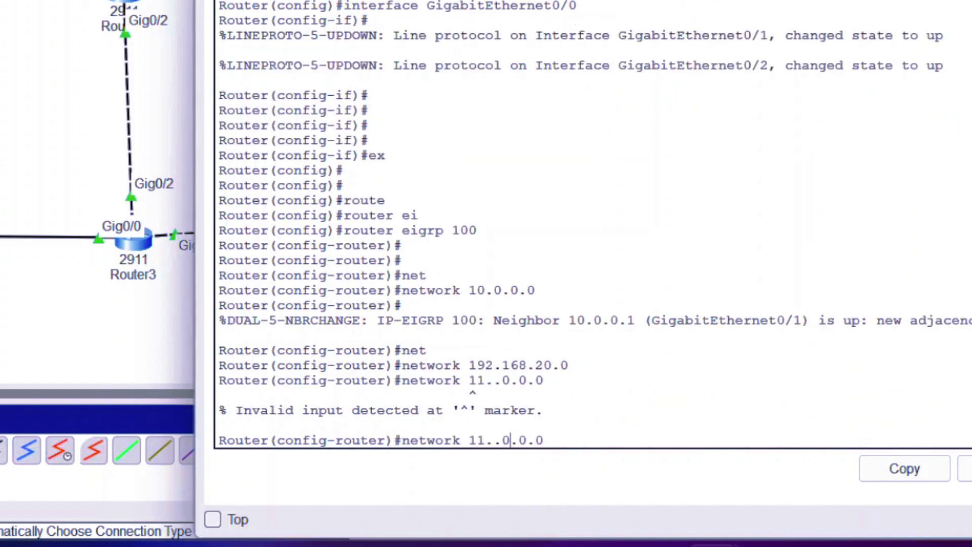
pyautogui.press('BackSpace')
pyautogui.press('Return')
pyautogui.press('Return')
pyautogui.press('Return')
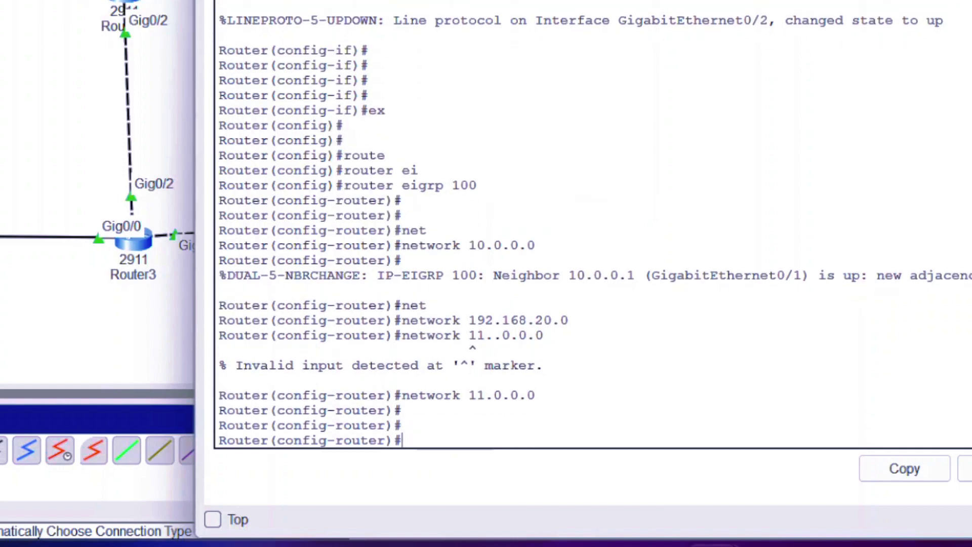
# Disable automatic route summarization in Router1's EIGRP 100 process with no auto-summary.
pyautogui.write('no au')
pyautogui.press('Tab')
pyautogui.press('Return')
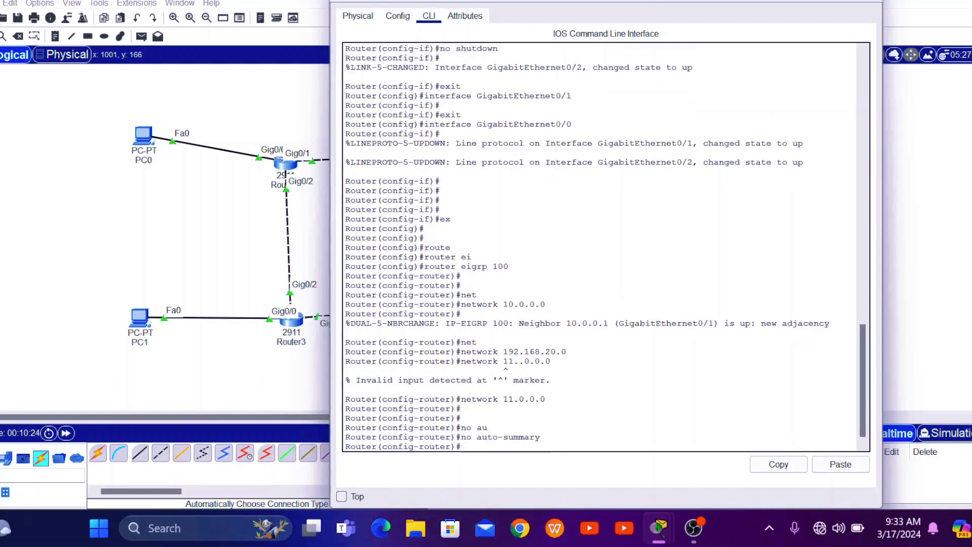
# Exit Router1's configuration modes, save its configuration with wr, and close its window.
pyautogui.write('ex')
pyautogui.press('Return')
pyautogui.write('ex')
pyautogui.press('Return')
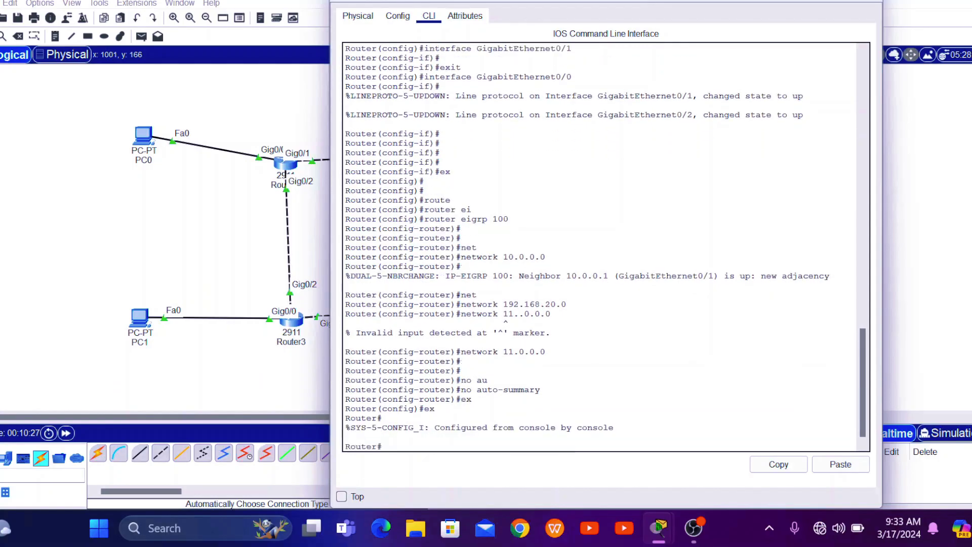
pyautogui.write('wr')
pyautogui.press('Return')
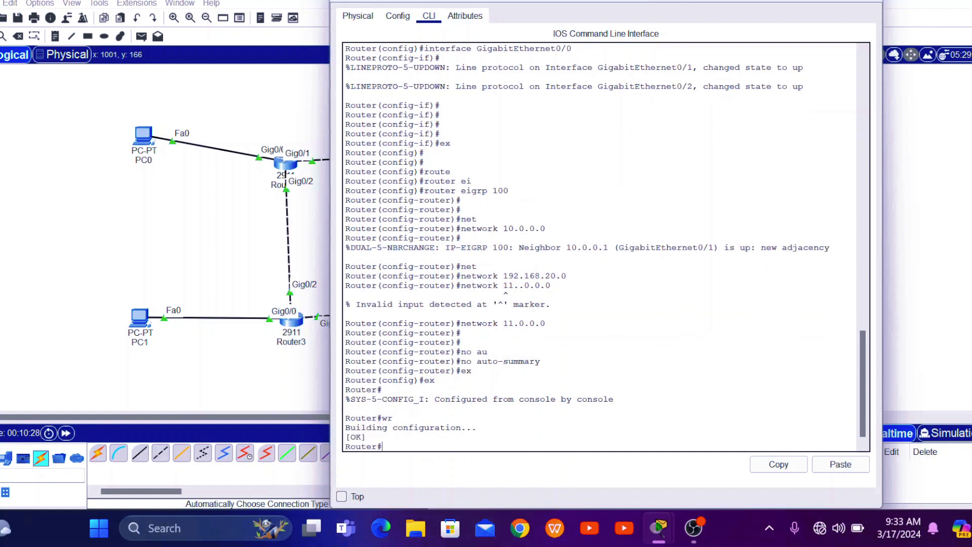
pyautogui.click(870, 1)
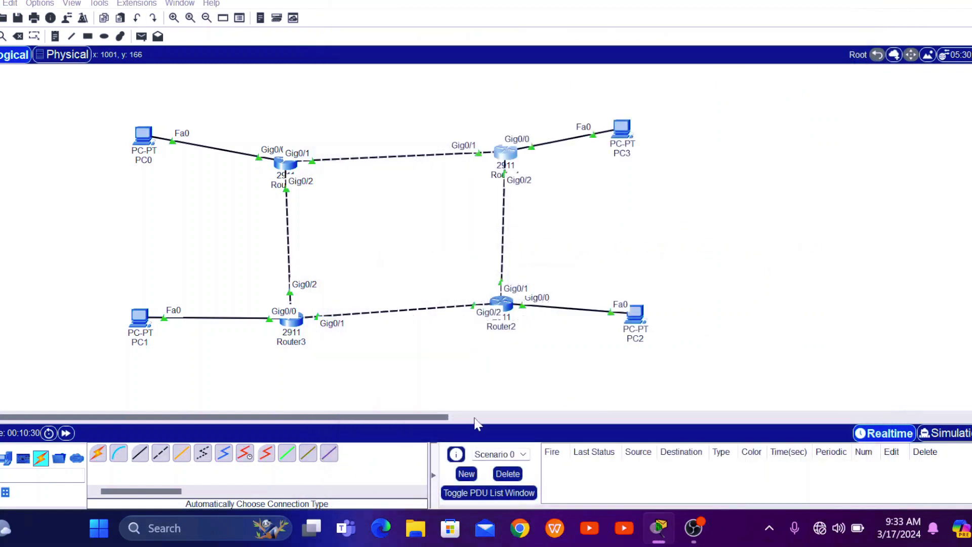
# Open Router2's command line and leave interface configuration for global configuration mode.
pyautogui.click(506, 303)
pyautogui.click(428, 15)
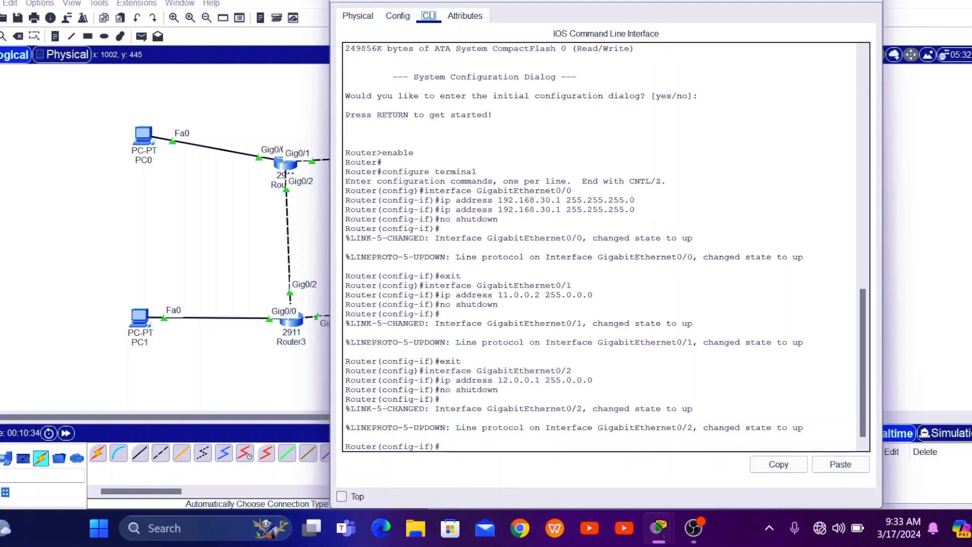
pyautogui.press('Return')
pyautogui.press('Return')
pyautogui.press('Return')
pyautogui.press('Return')
pyautogui.write('ex')
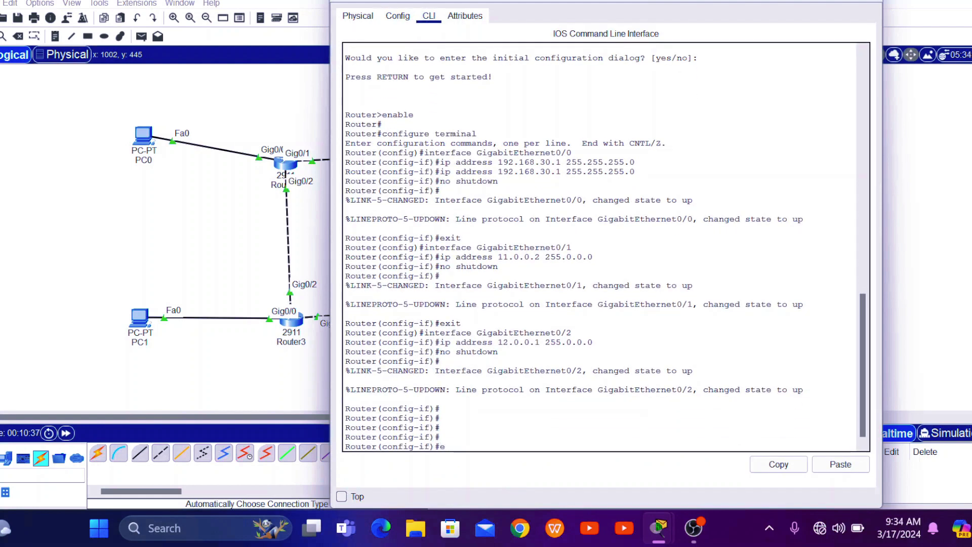
pyautogui.press('Return')
pyautogui.press('Return')
pyautogui.press('Return')
# Enter EIGRP router configuration on Router2 with autonomous system number 100 (router eigrp 100).
pyautogui.write('rouy')
pyautogui.press('Tab')
pyautogui.press('BackSpace')
pyautogui.write('t')
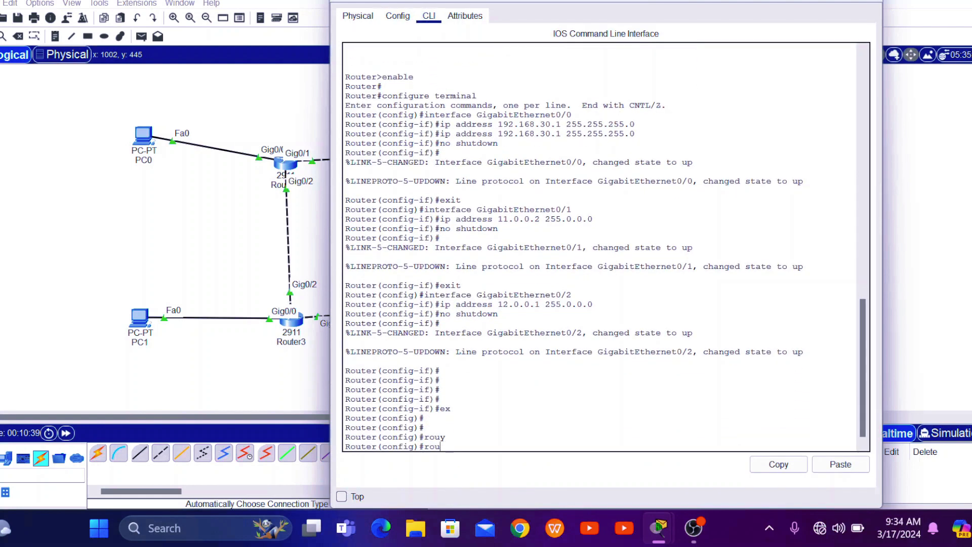
pyautogui.press('Tab')
pyautogui.write('er')
pyautogui.write(' ei')
pyautogui.press('Tab')
pyautogui.write('100')
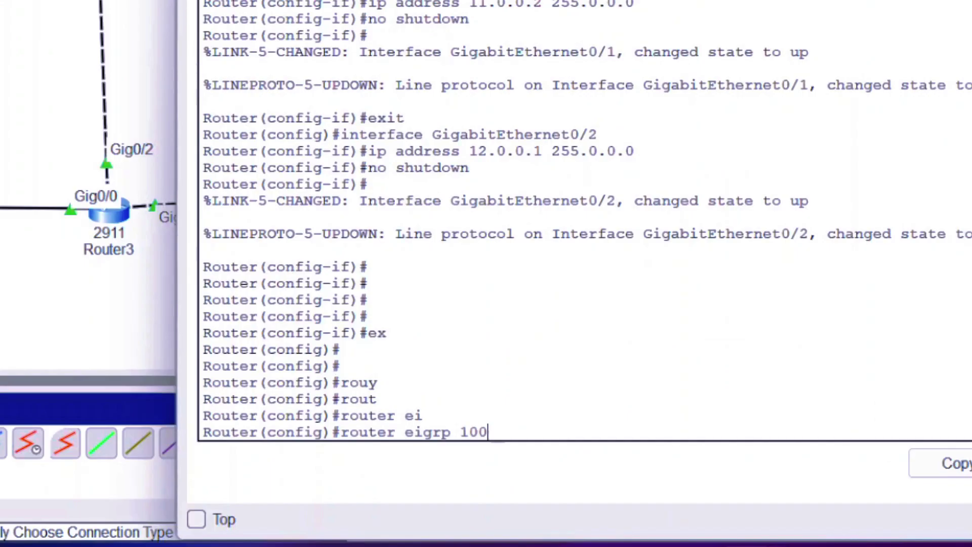
pyautogui.hotkey('shift', 'Left')
pyautogui.hotkey('shift', 'Left')
pyautogui.hotkey('shift', 'Left')
pyautogui.hotkey('shift', 'Left')
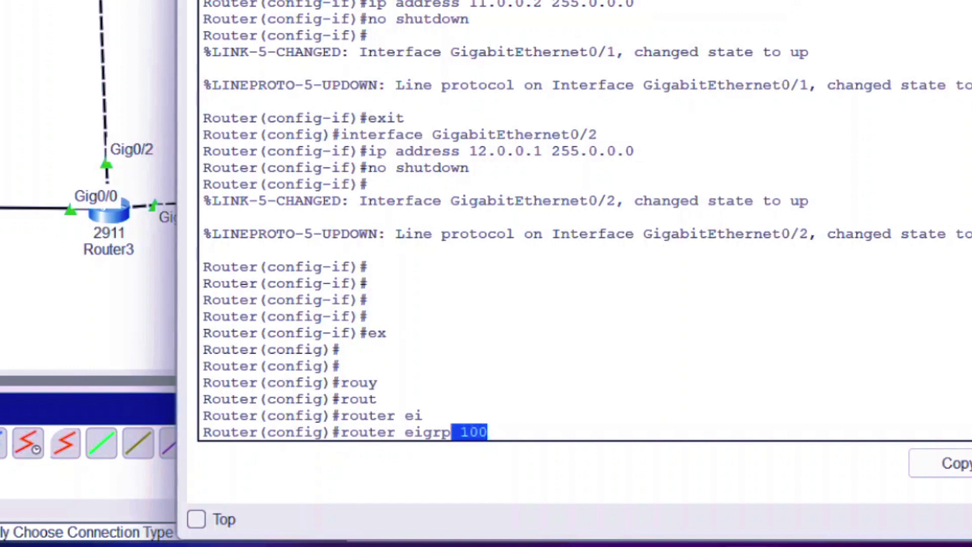
pyautogui.press('Return')
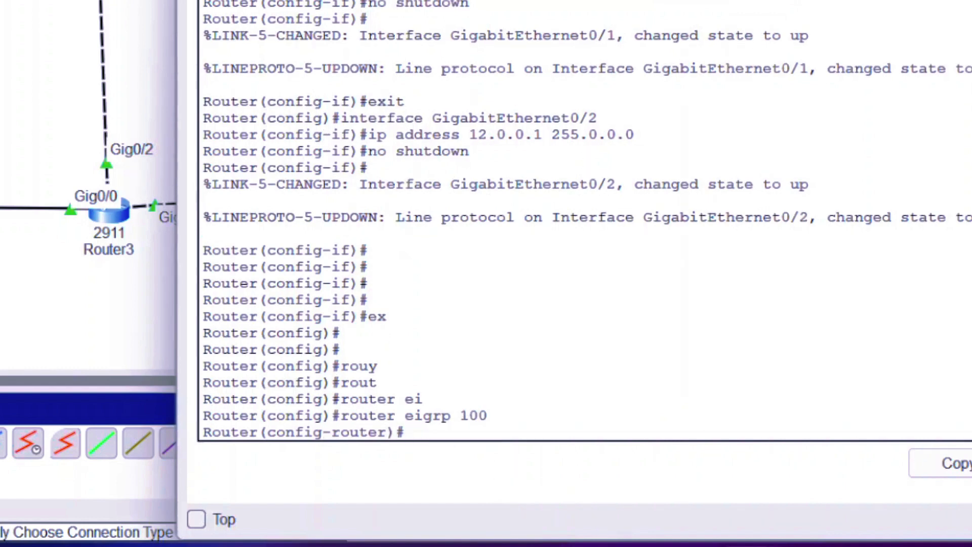
pyautogui.press('Return')
# Add network 192.168.30.0 to Router2's EIGRP 100 process.
pyautogui.write('net')
pyautogui.press('Tab')
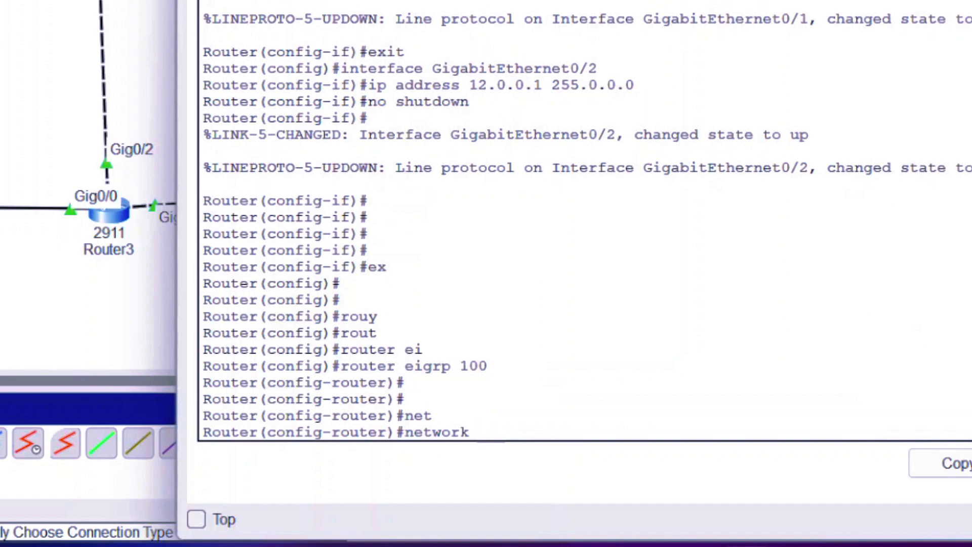
pyautogui.write('192.168.1')
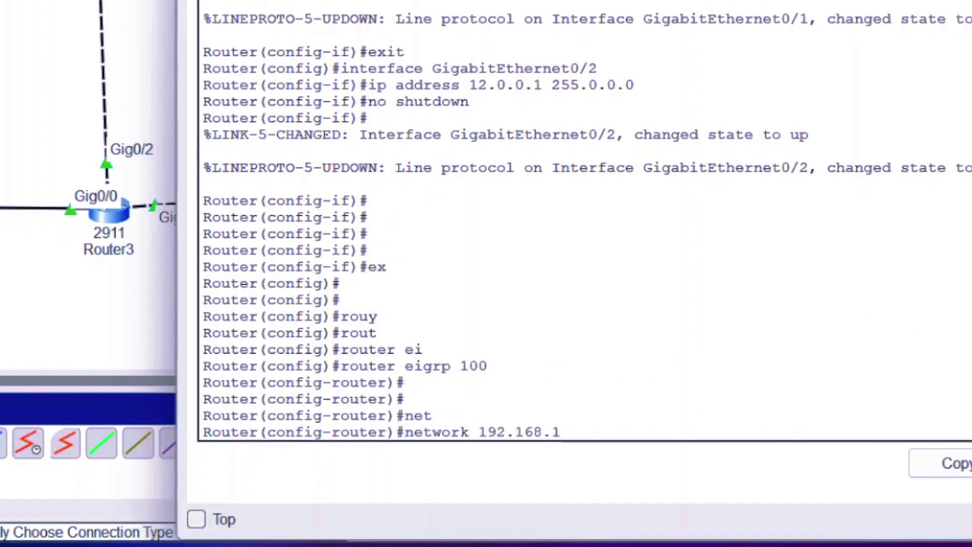
pyautogui.press('BackSpace')
pyautogui.write('30.0')
pyautogui.press('Return')
# Add network 12.0.0.0 to Router2's EIGRP 100 process.
pyautogui.write('nw')
pyautogui.press('BackSpace')
pyautogui.write('er)#ne')
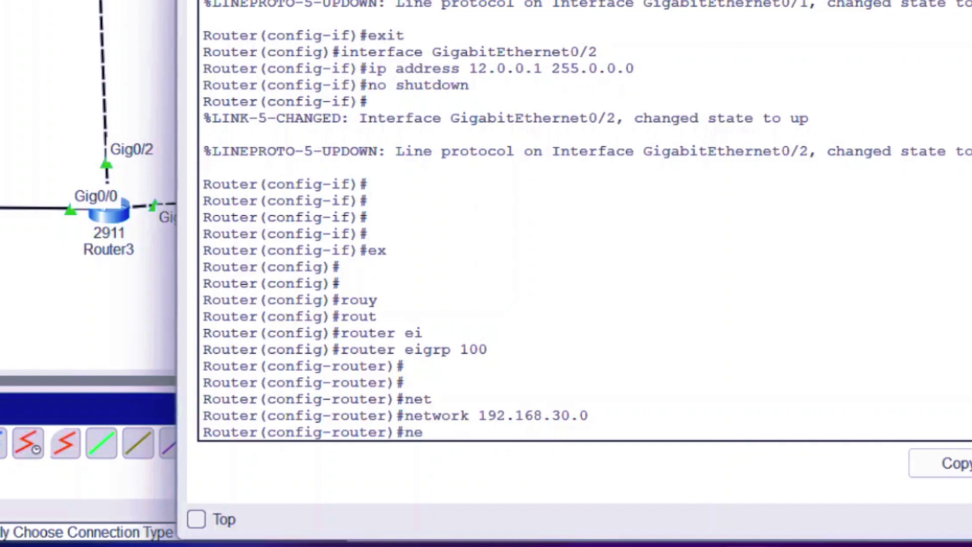
pyautogui.write('t')
pyautogui.press('Tab')
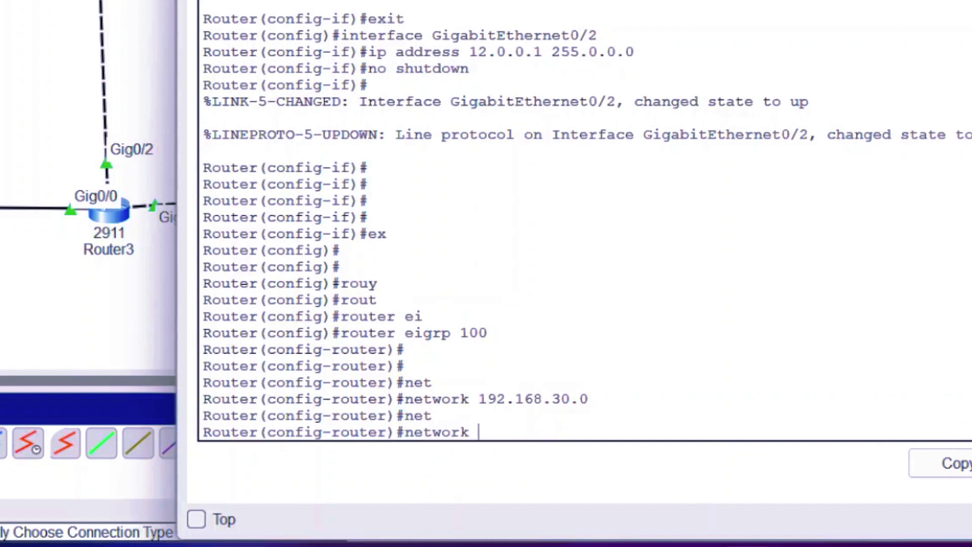
pyautogui.write('12.0.0.0')
pyautogui.press('Return')
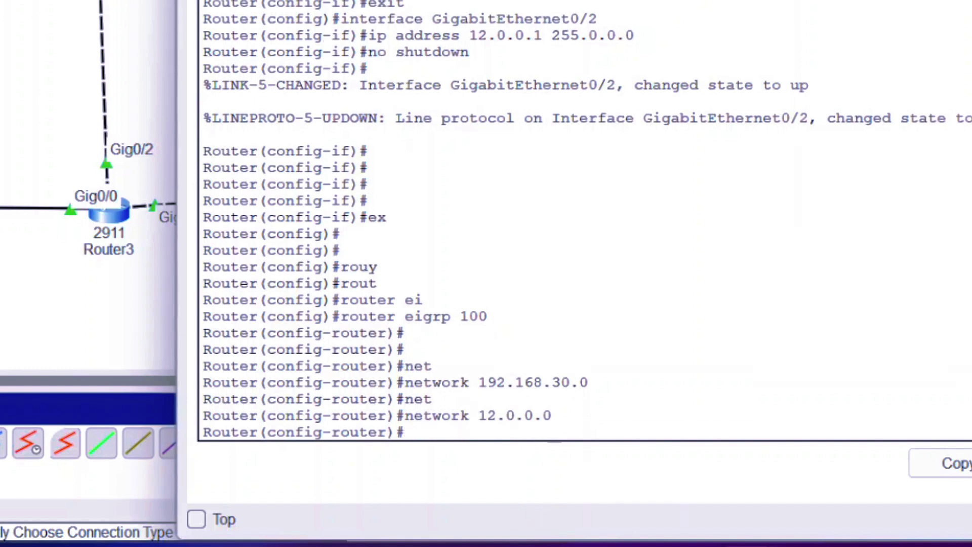
# Add network 11.0.0.0 to Router2's EIGRP 100 process by editing the previous network command.
pyautogui.press('Up')
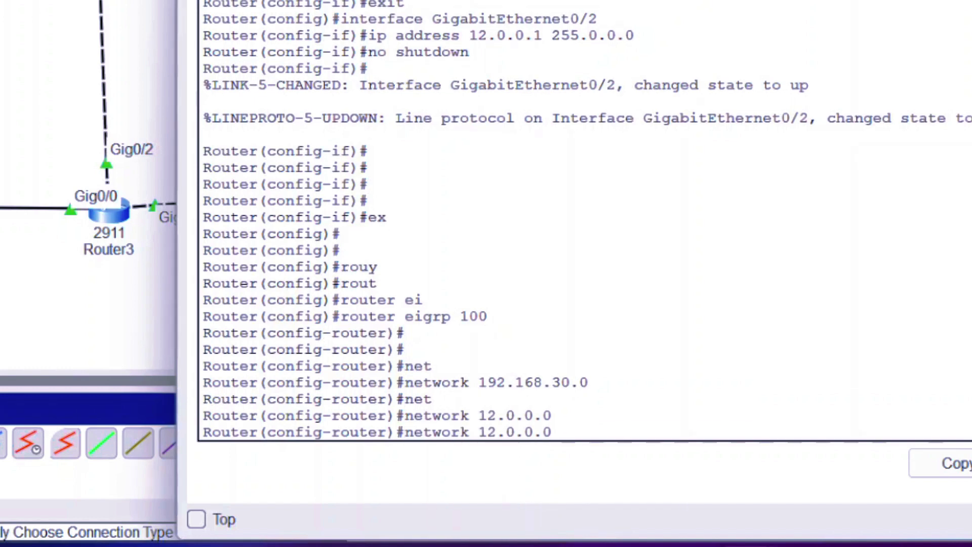
pyautogui.press('Left')
pyautogui.press('Left')
pyautogui.press('Left')
pyautogui.press('Left')
pyautogui.press('Left')
pyautogui.press('BackSpace')
pyautogui.write('1')
pyautogui.press('Return')
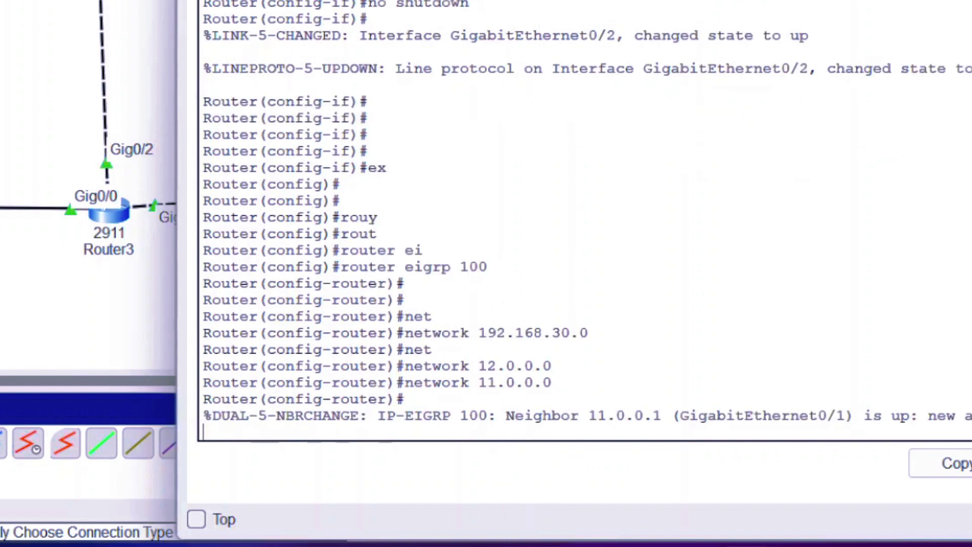
# Exit Router2's EIGRP and global configuration modes to return to privileged EXEC mode.
pyautogui.press('Return')
pyautogui.press('Return')
pyautogui.write('ex')
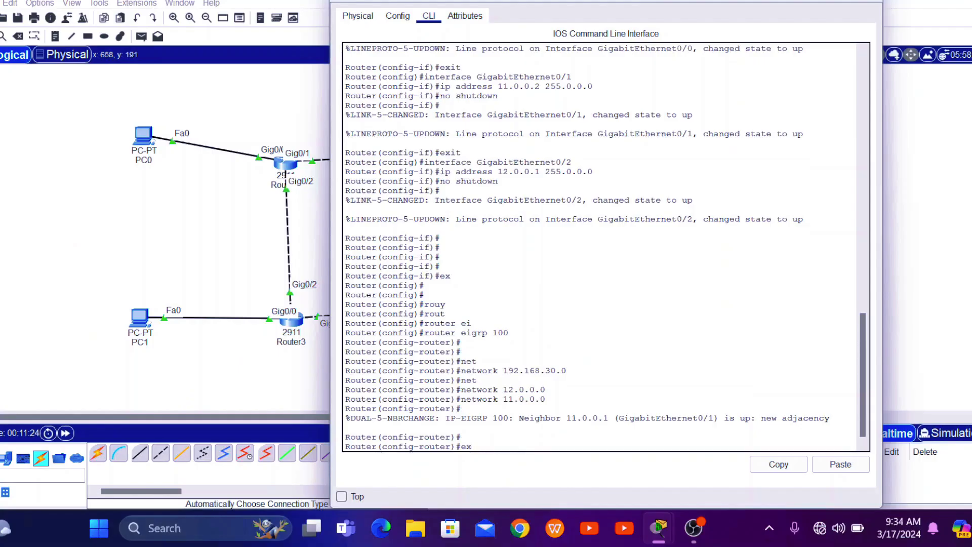
pyautogui.press('Return')
pyautogui.write('ex')
pyautogui.press('Return')
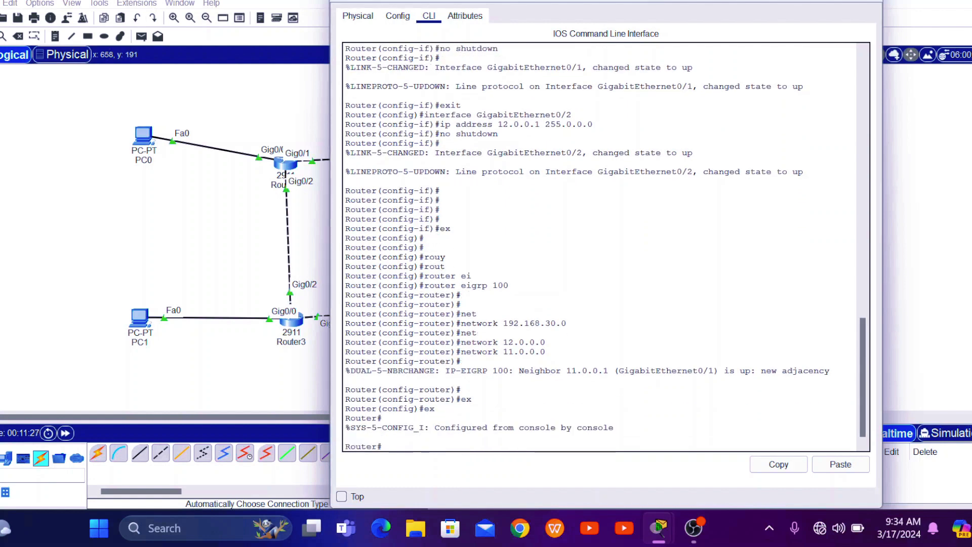
# Save Router2's running configuration with wr and close its window.
pyautogui.write('wr')
pyautogui.press('Return')
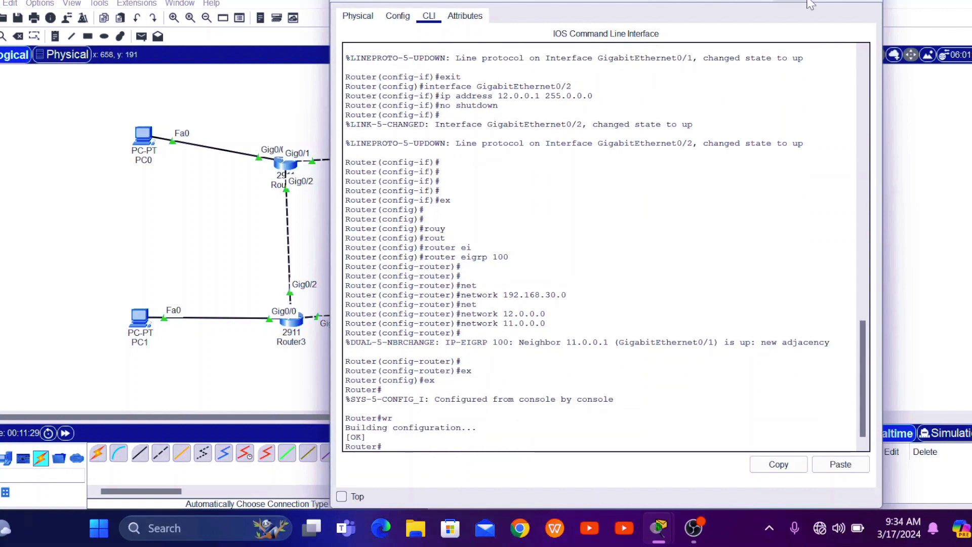
pyautogui.click(862, 2)
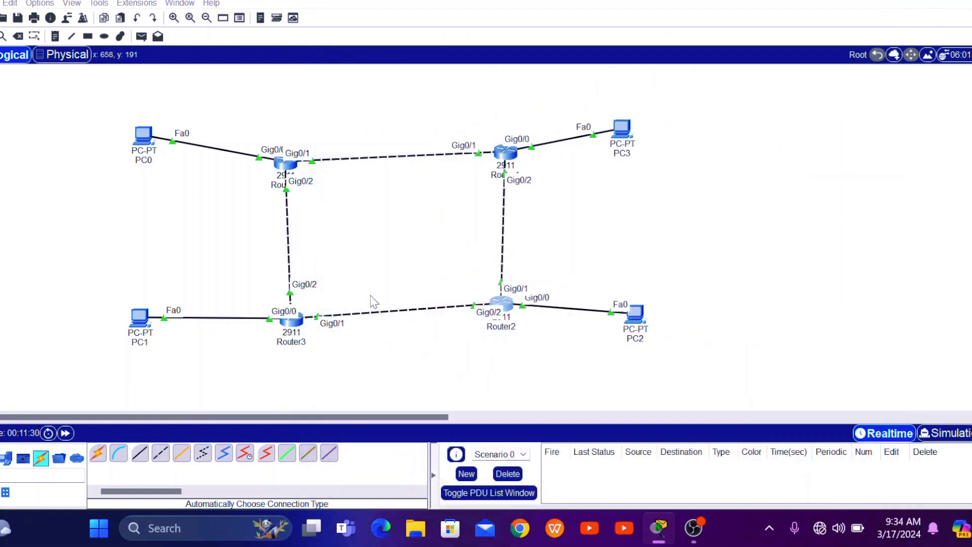
# Open Router3's command line and exit GigabitEthernet0/2 interface mode to global configuration mode.
pyautogui.click(296, 326)
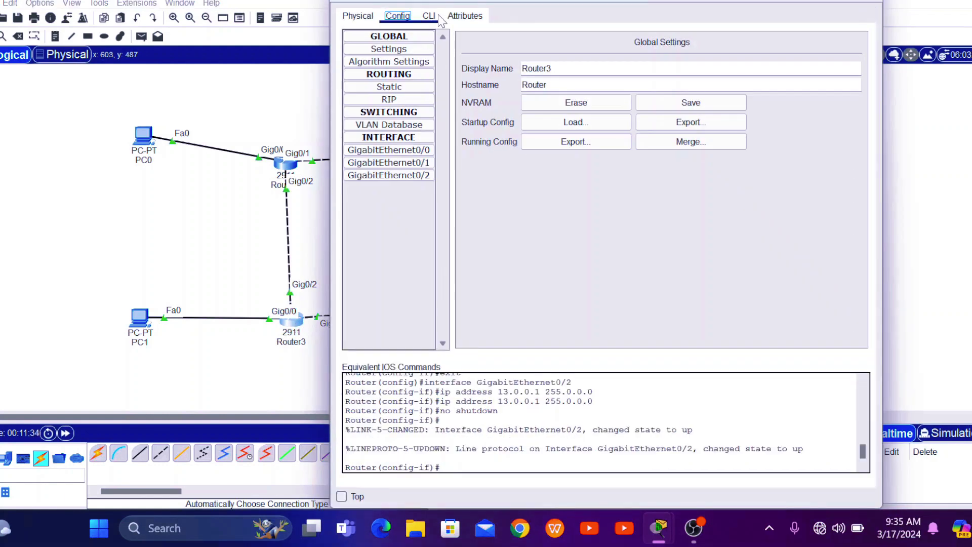
pyautogui.click(428, 16)
pyautogui.press('Return')
pyautogui.press('Return')
pyautogui.press('Return')
pyautogui.write('ex')
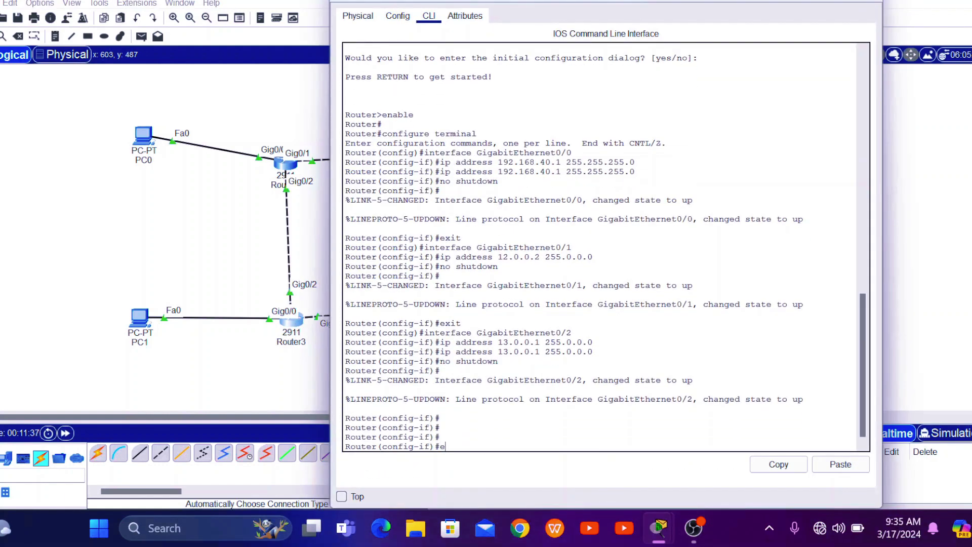
pyautogui.press('Return')
pyautogui.press('Return')
pyautogui.press('Return')
# Start EIGRP routing with autonomous system number 100 on Router3.
pyautogui.press('Tab')
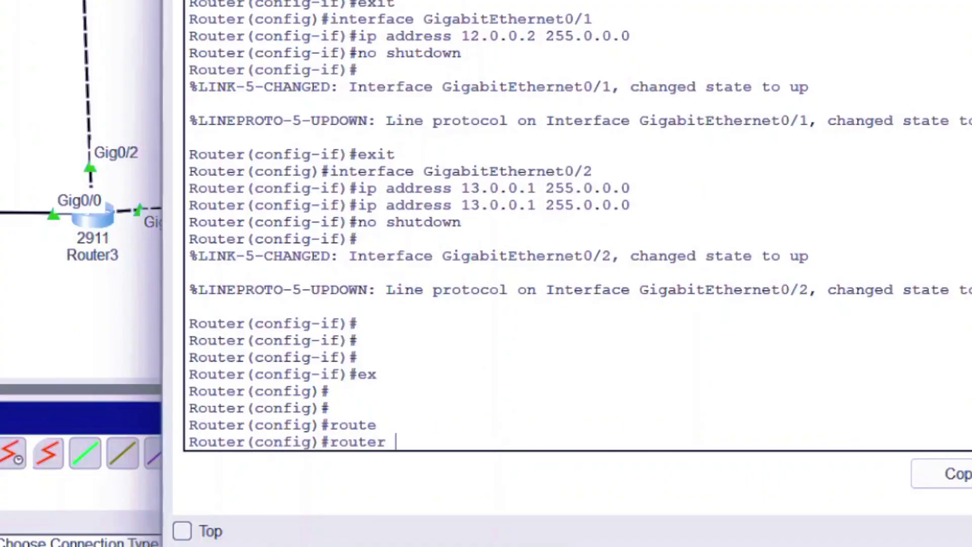
pyautogui.write('ei')
pyautogui.press('Tab')
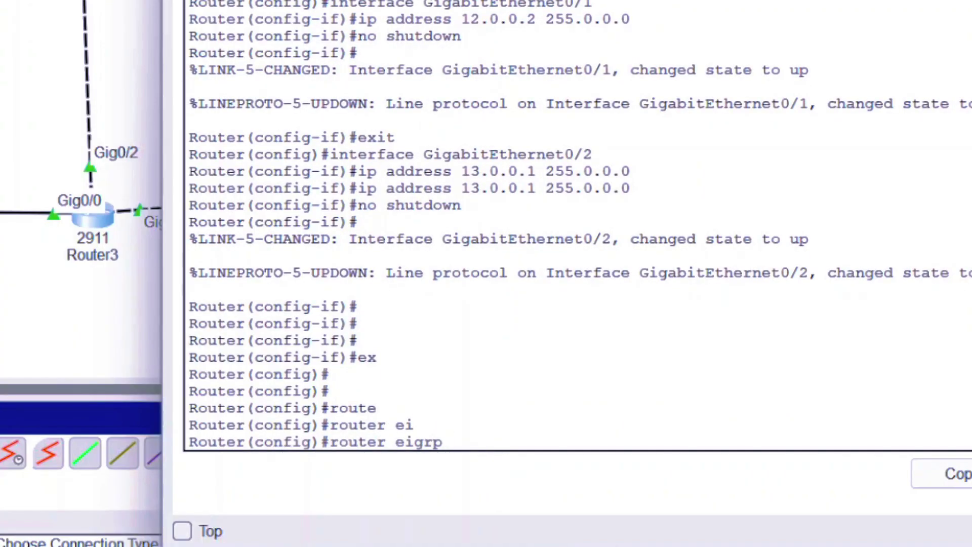
pyautogui.write('100')
pyautogui.press('Return')
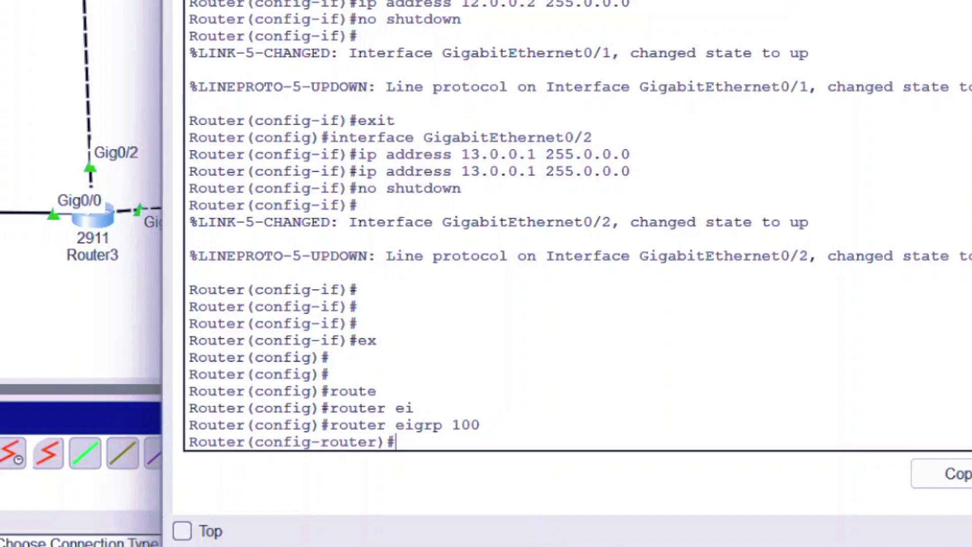
# Add network 192.168.40.0 to Router3's EIGRP 100 process.
pyautogui.write('net')
pyautogui.press('Tab')
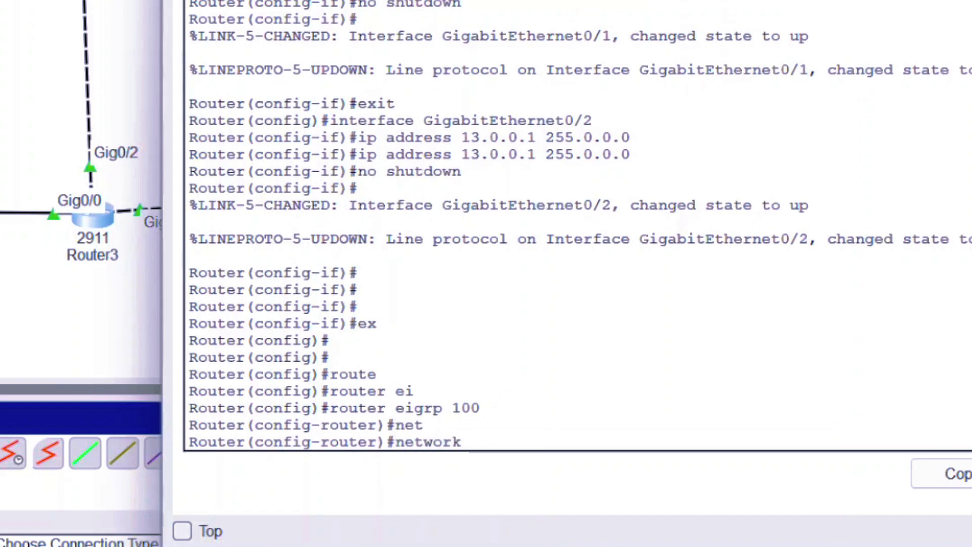
pyautogui.write('192.168')
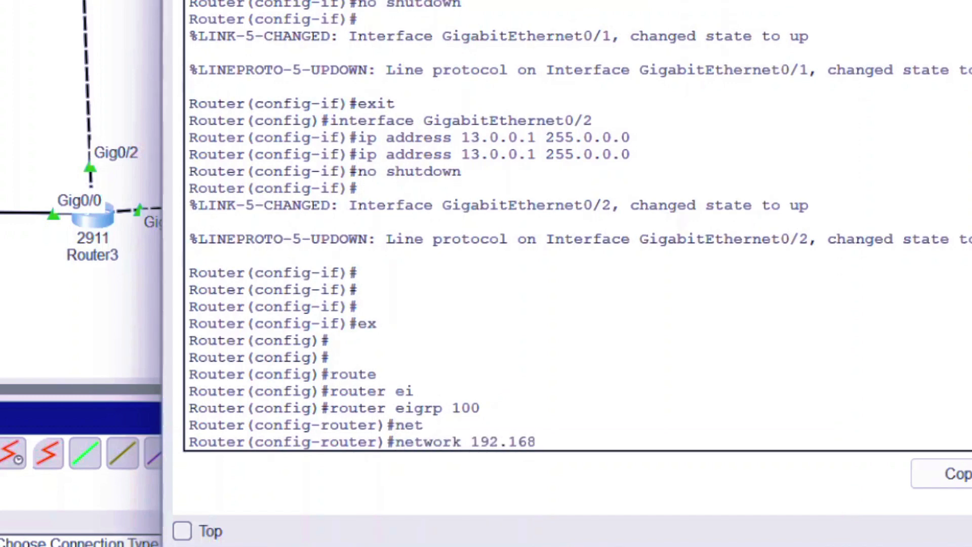
pyautogui.write('.40.0')
pyautogui.press('Return')
pyautogui.press('Return')
pyautogui.press('Return')
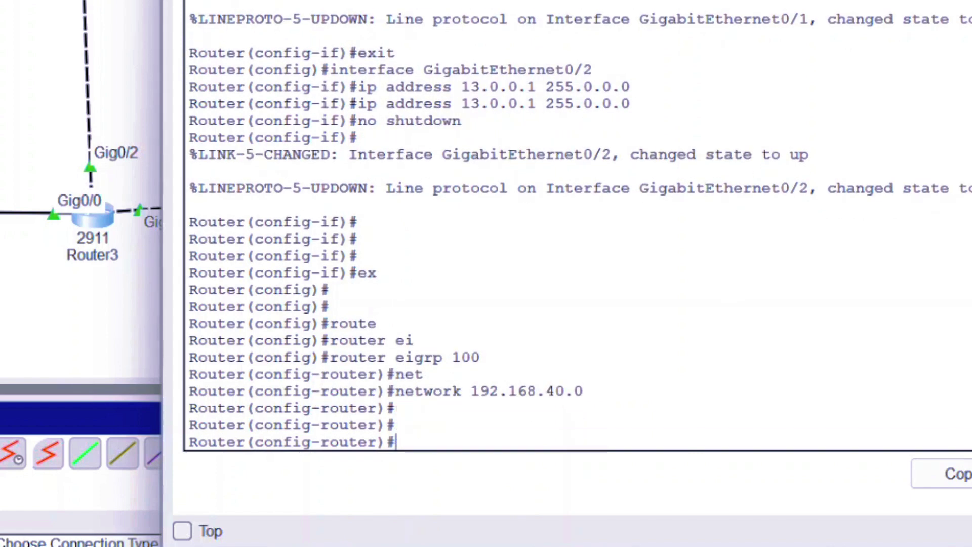
# Add network 12.0.0.0 to Router3's EIGRP 100 process.
pyautogui.write('net')
pyautogui.press('Tab')
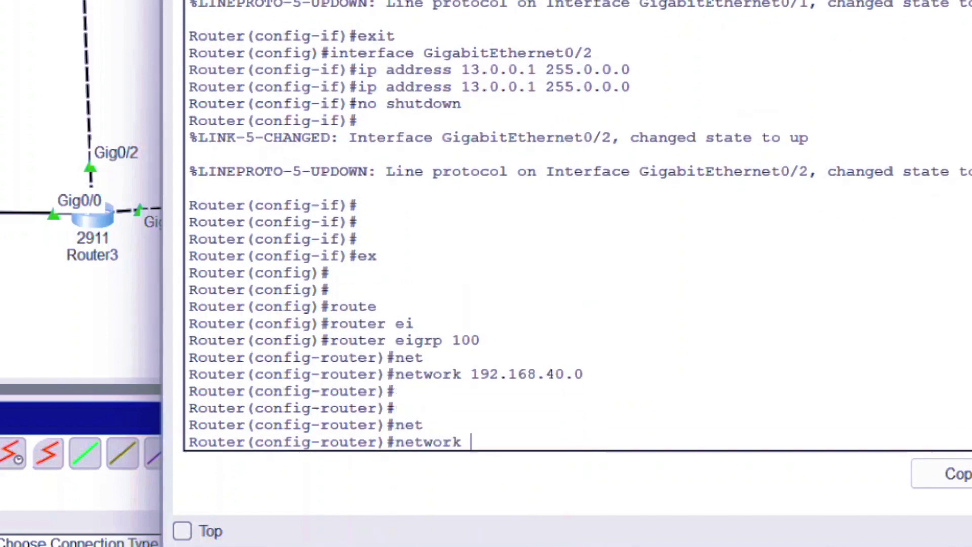
pyautogui.write('12.0.0.0')
pyautogui.press('Return')
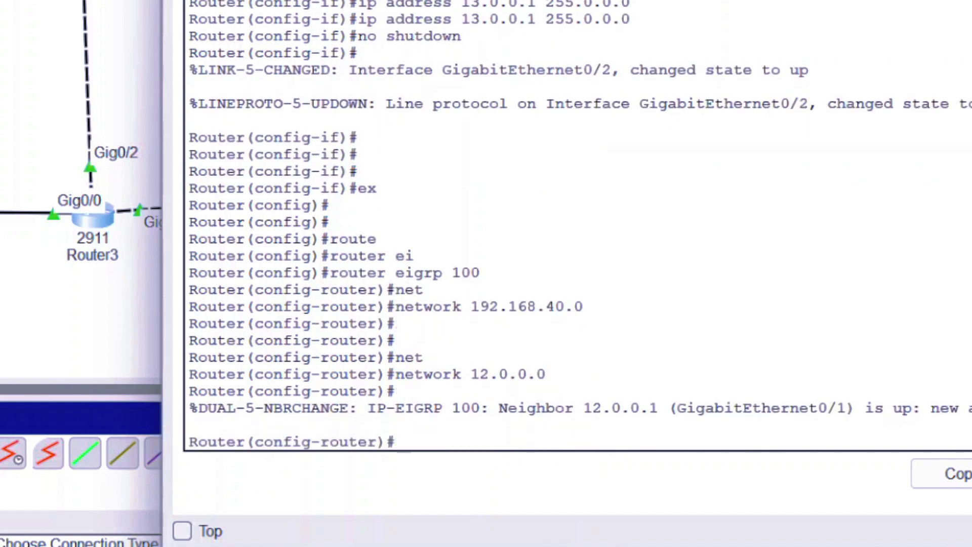
# Add network 13.0.0.0 to Router3's EIGRP 100 process.
pyautogui.write('net')
pyautogui.press('Tab')
pyautogui.write('13.0.0.0')
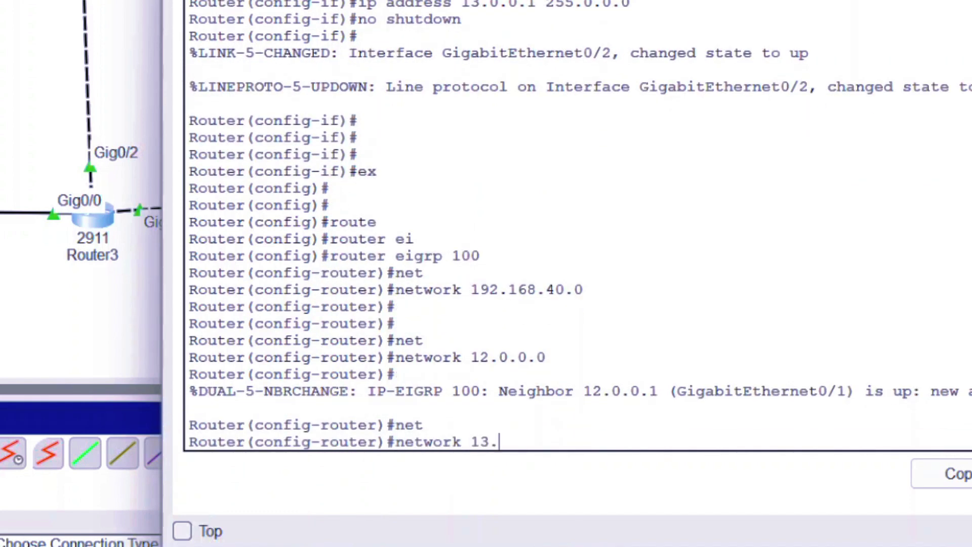
pyautogui.press('Return')
pyautogui.press('Return')
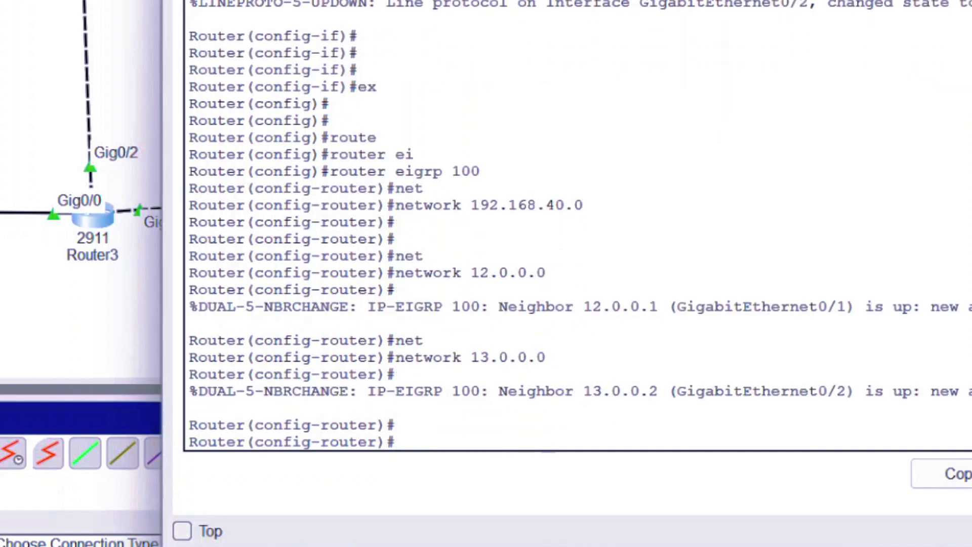
# Disable automatic route summarization in Router3's EIGRP process with no auto-summary.
pyautogui.write('no aut')
pyautogui.press('Tab')
pyautogui.press('Return')
pyautogui.press('Return')
pyautogui.press('Return')
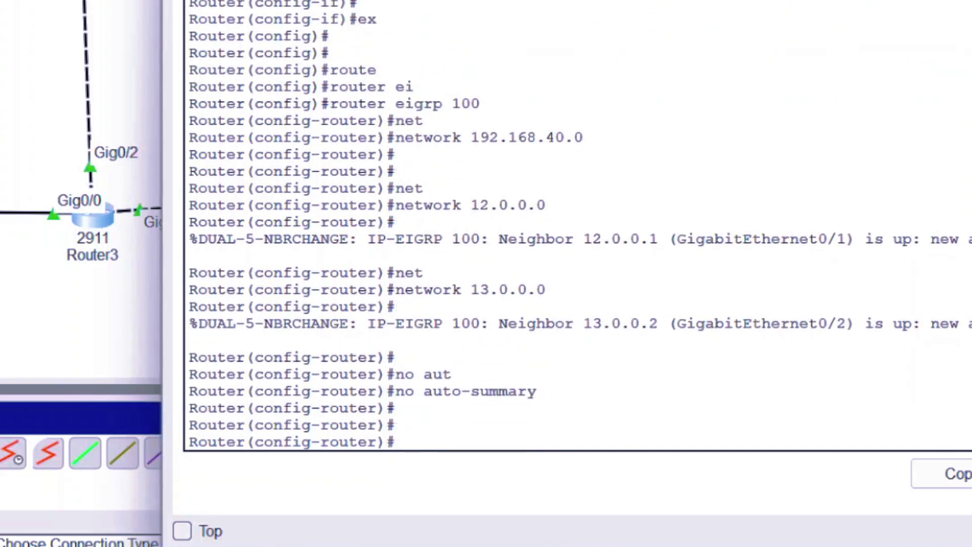
# Return Router3 to privileged EXEC mode, save its configuration with wr, and close its window.
pyautogui.write('ex')
pyautogui.press('Return')
pyautogui.write('ex')
pyautogui.press('Return')
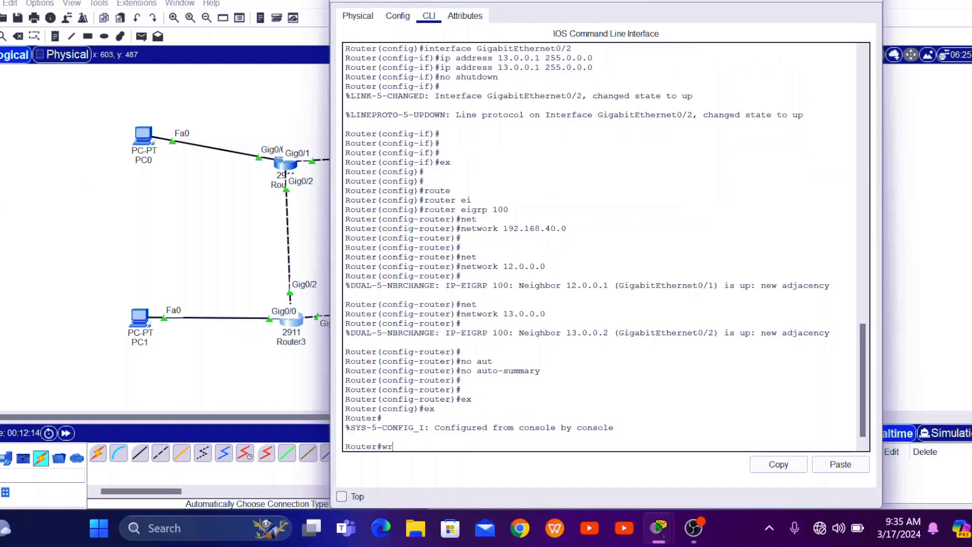
pyautogui.write('wr')
pyautogui.press('Return')
pyautogui.click(867, 1)
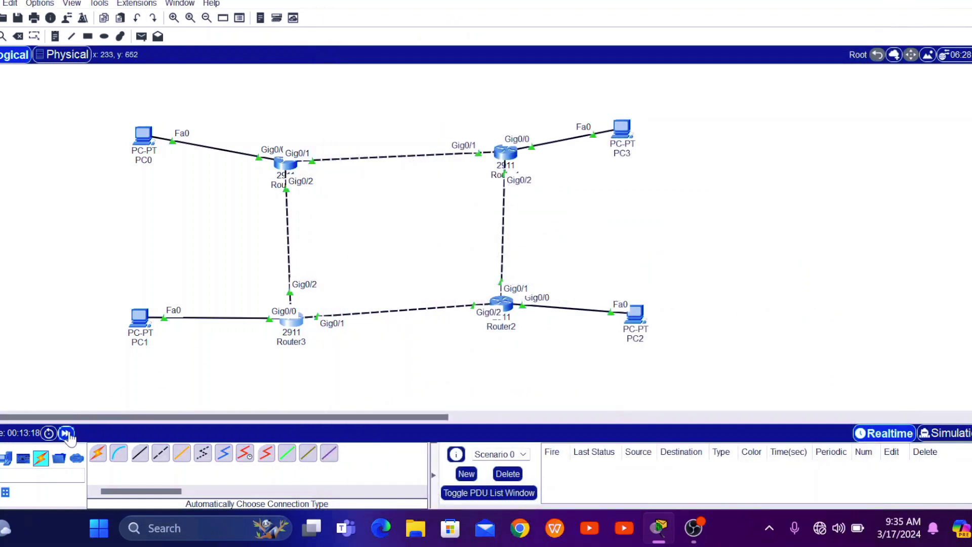
# Fast-forward the simulation time twice and send a simple PDU from PC0 to PC2.
pyautogui.click(66, 433)
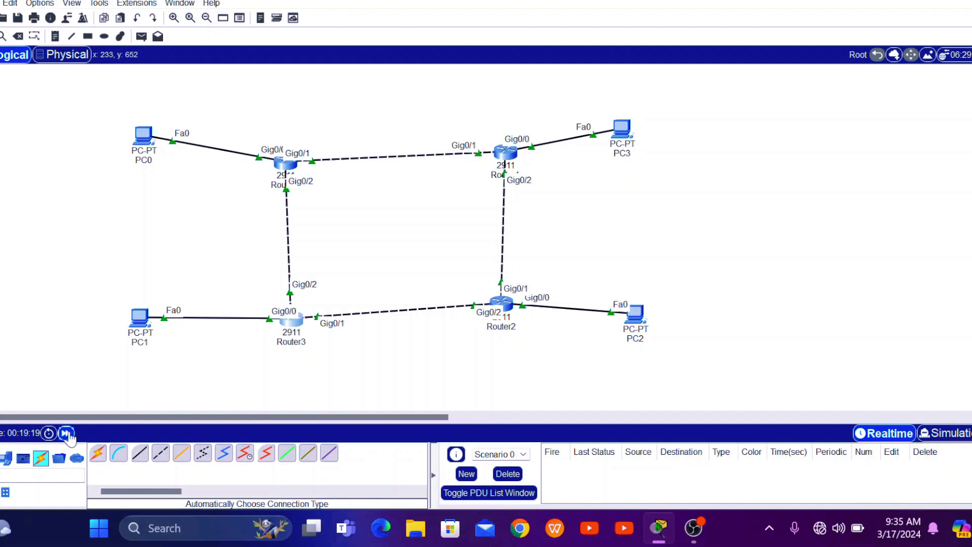
pyautogui.click(66, 433)
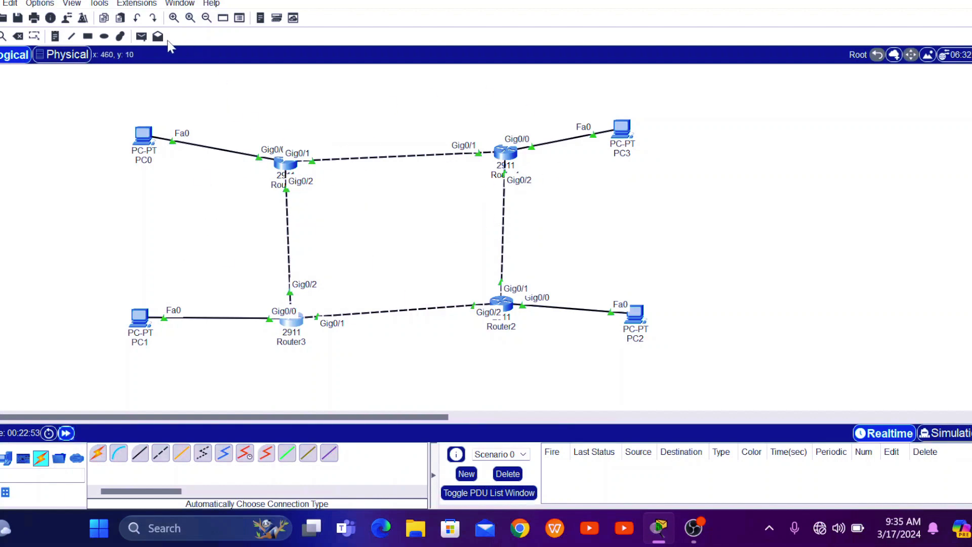
pyautogui.click(142, 36)
pyautogui.click(144, 134)
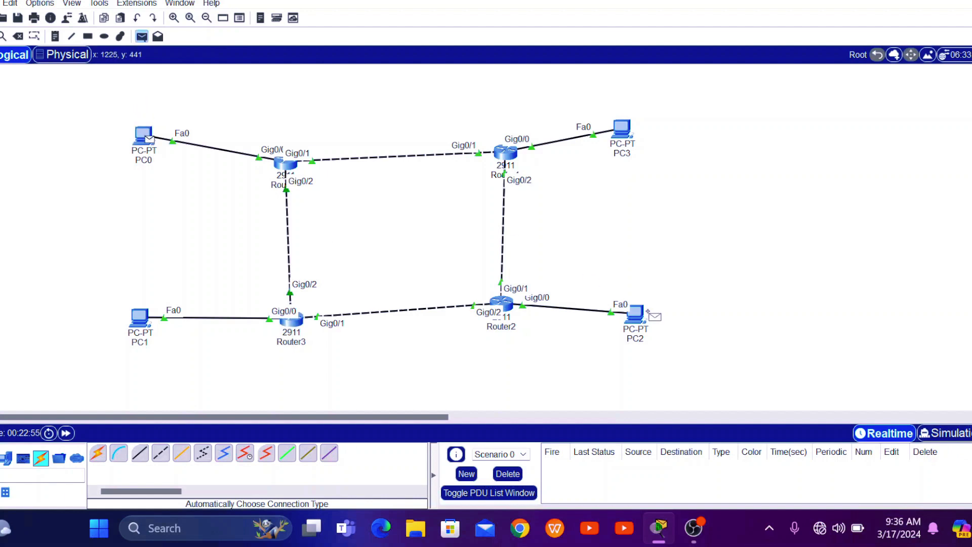
pyautogui.click(635, 313)
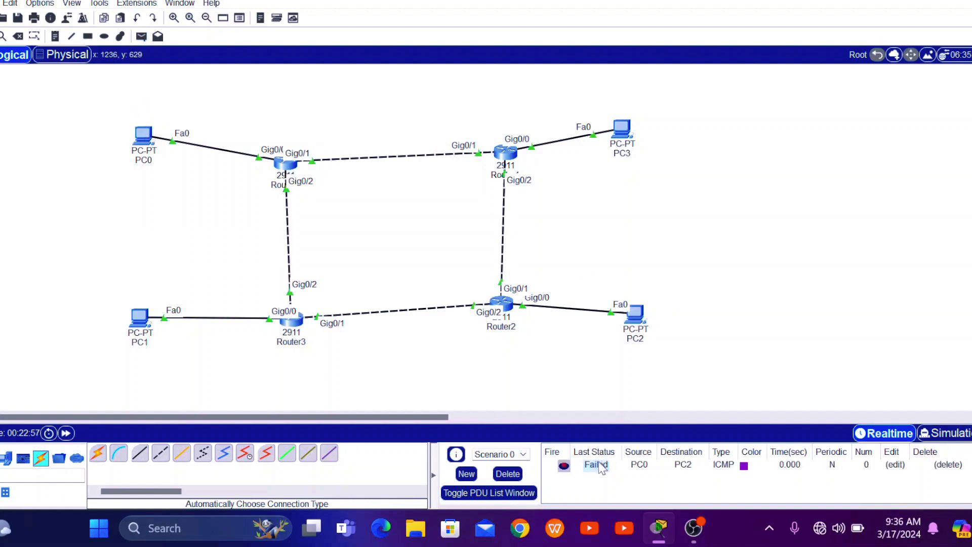
# Send a second simple PDU from PC0 to PC2 to retest their connectivity.
pyautogui.click(142, 36)
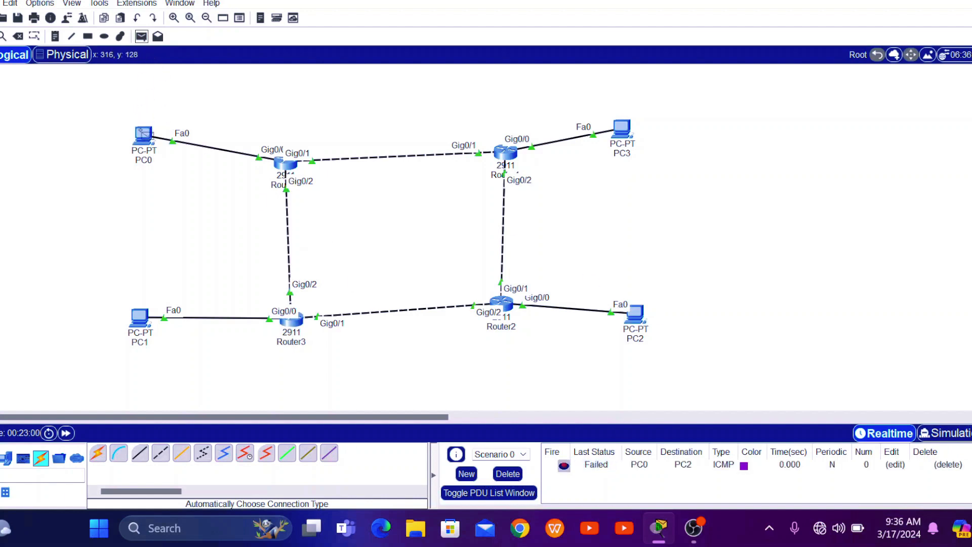
pyautogui.click(144, 134)
pyautogui.click(634, 315)
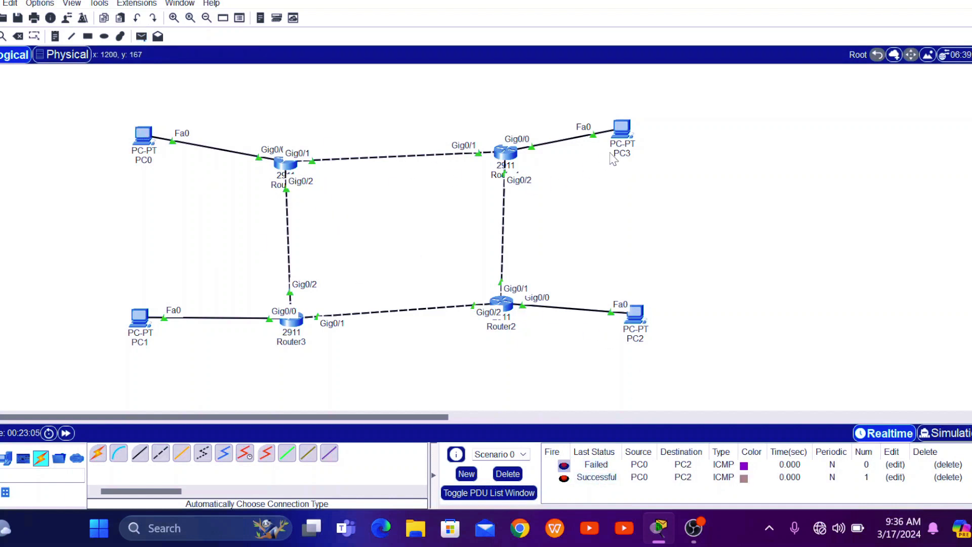
# Ping 192.168.40.2 from PC3's Command Prompt, examine the replies, and move the PC3 window aside to reveal the topology.
pyautogui.click(628, 136)
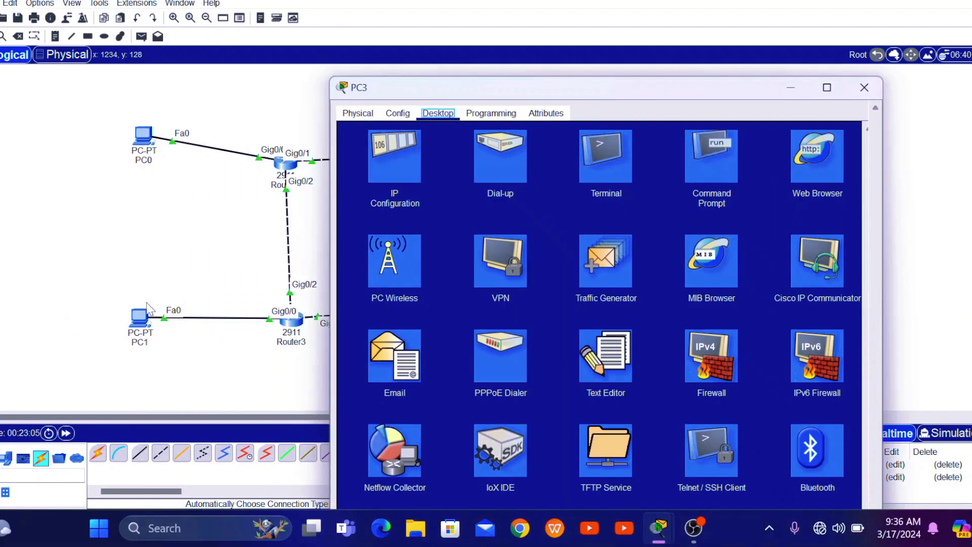
pyautogui.click(723, 164)
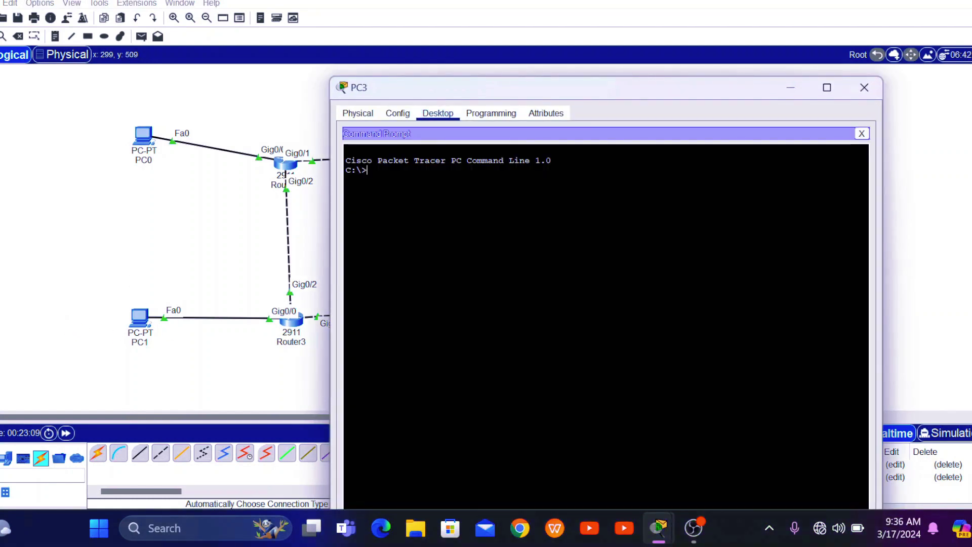
pyautogui.write('ping ')
pyautogui.write('192,1')
pyautogui.press('BackSpace')
pyautogui.press('BackSpace')
pyautogui.press('BackSpace')
pyautogui.press('BackSpace')
pyautogui.press('BackSpace')
pyautogui.press('Return')
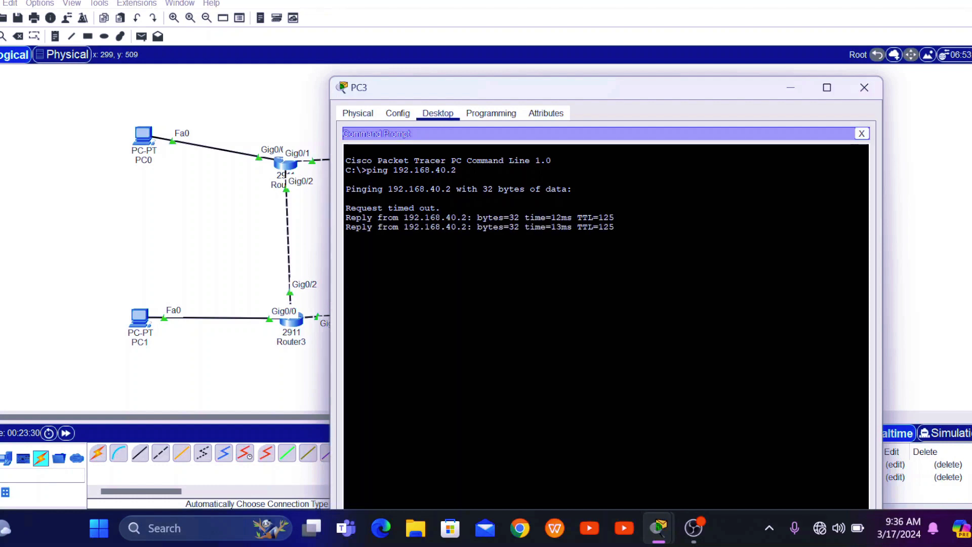
pyautogui.moveTo(366, 207); pyautogui.dragTo(492, 226)
pyautogui.click(493, 227)
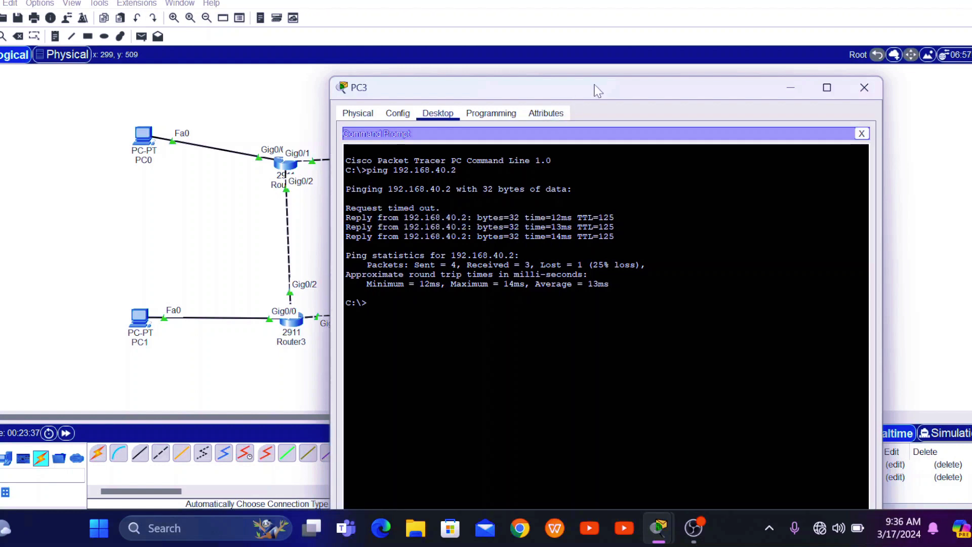
pyautogui.moveTo(593, 84); pyautogui.dragTo(785, 49)
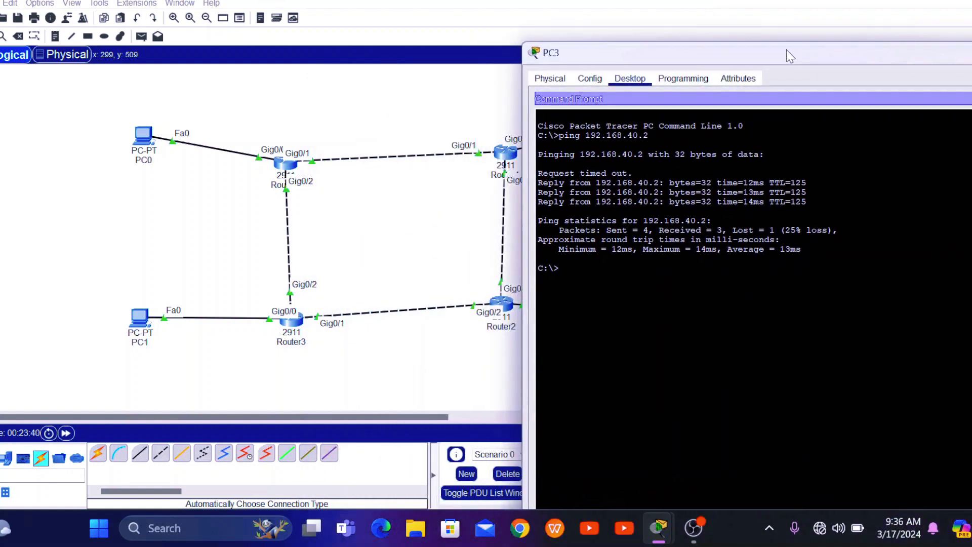